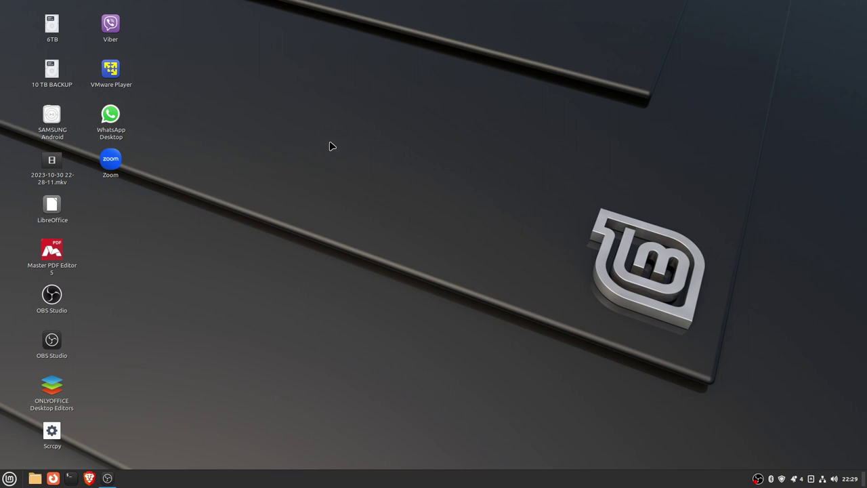
Browse the installed Office applications, start LibreOffice Writer with a blank document and reposition its window on the desktop
{"action": "left_click", "coordinate": [52, 206]}
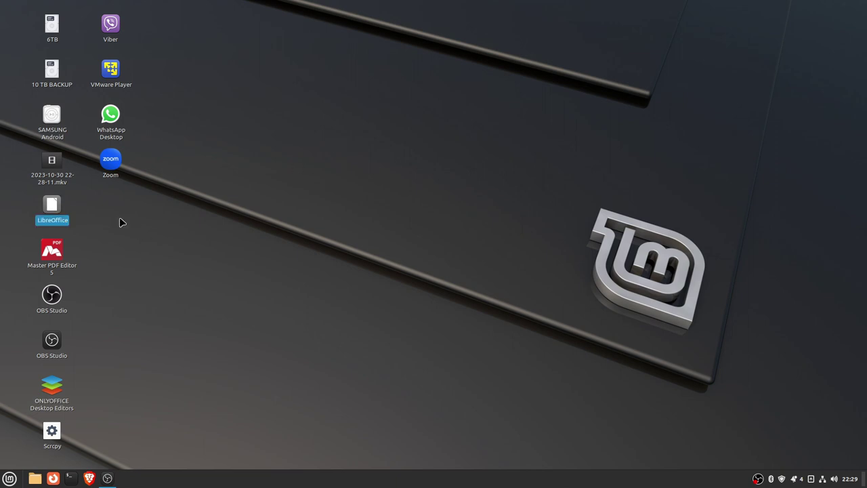
{"action": "left_click", "coordinate": [9, 477]}
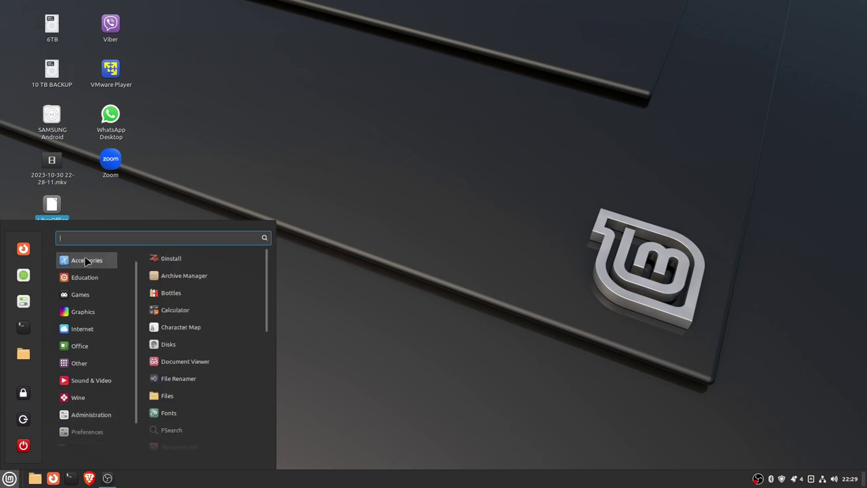
{"action": "mouse_move", "coordinate": [93, 352]}
{"action": "scroll", "coordinate": [93, 353], "scroll_direction": "down", "scroll_amount": 1}
{"action": "mouse_move", "coordinate": [90, 369]}
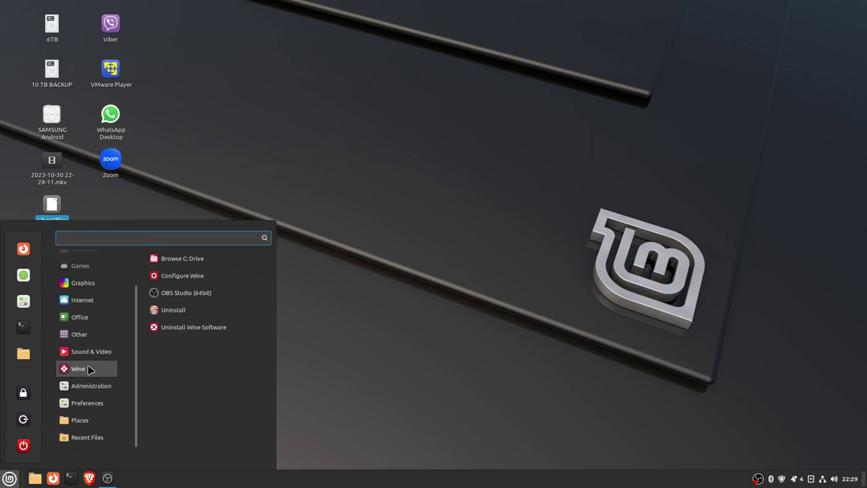
{"action": "mouse_move", "coordinate": [89, 317]}
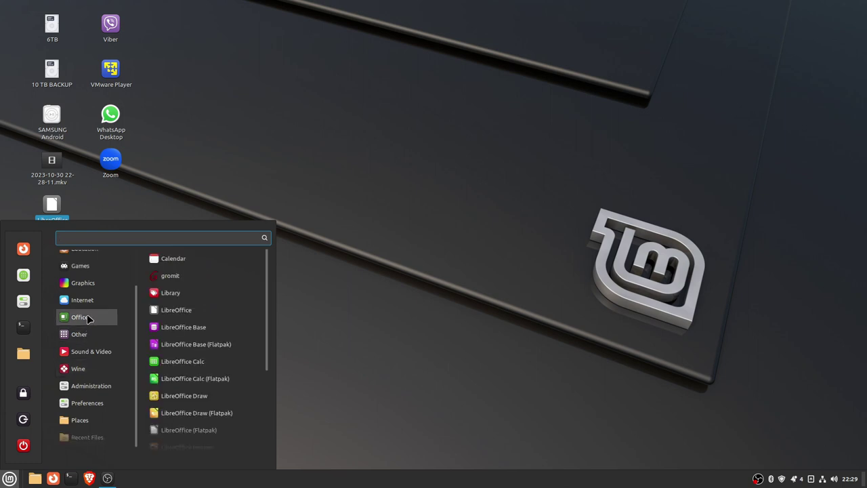
{"action": "scroll", "coordinate": [210, 332], "scroll_direction": "down", "scroll_amount": 3}
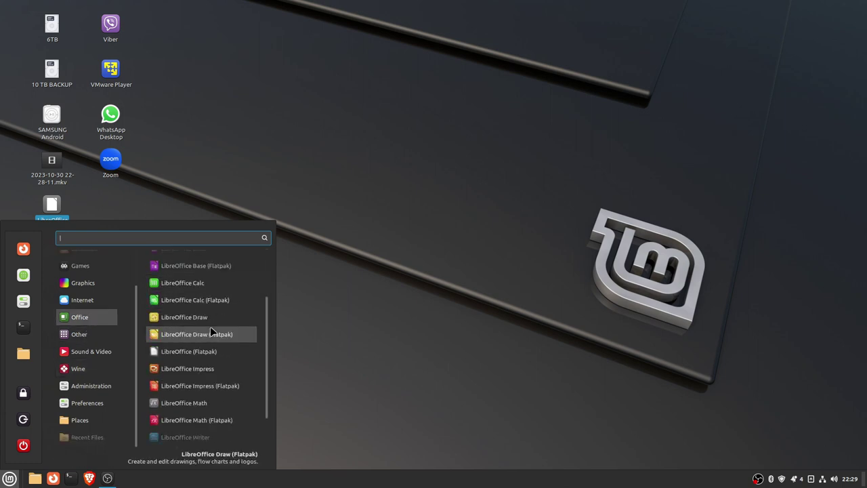
{"action": "scroll", "coordinate": [210, 332], "scroll_direction": "down", "scroll_amount": 2}
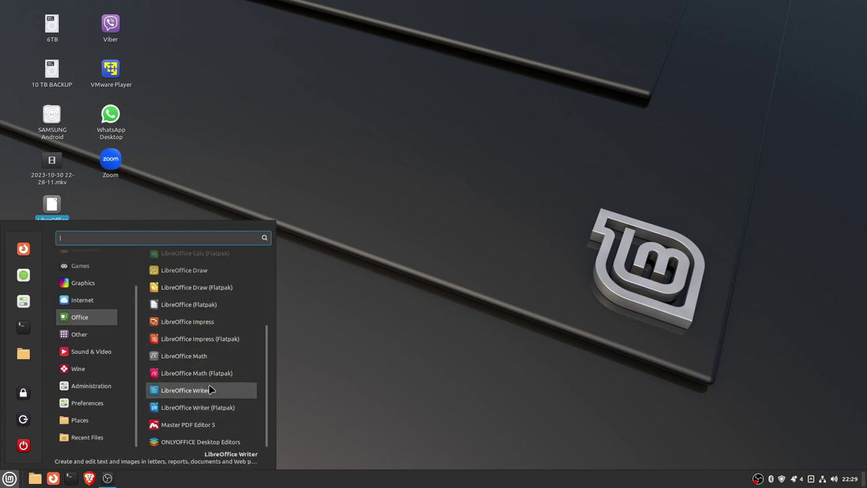
{"action": "scroll", "coordinate": [204, 339], "scroll_direction": "up", "scroll_amount": 5}
{"action": "left_click", "coordinate": [196, 311]}
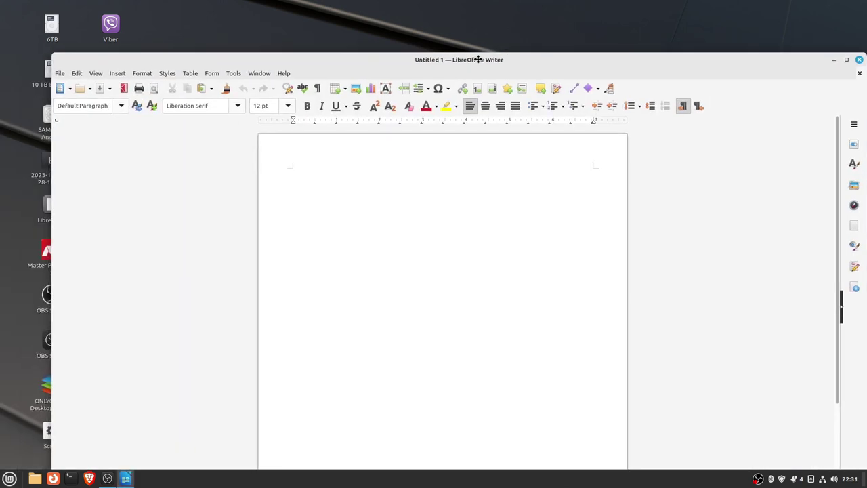
{"action": "left_click_drag", "start_coordinate": [446, 15], "coordinate": [436, 10]}
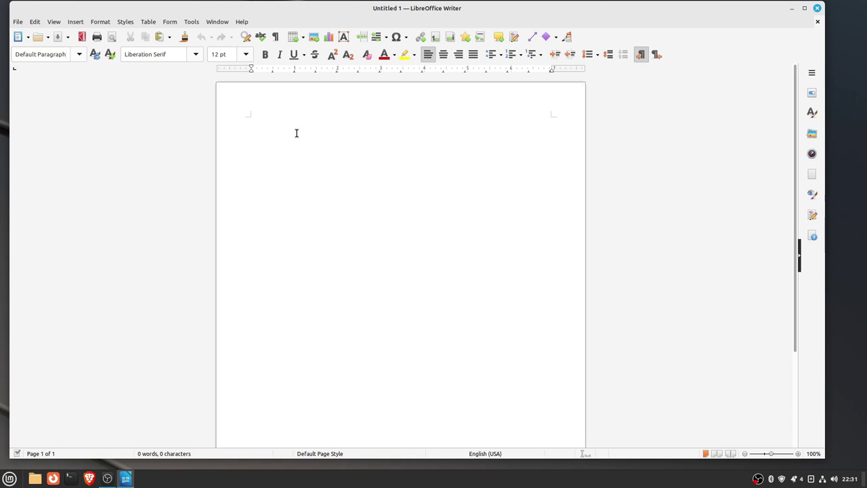
Set the blank document's font size to 14 pt and its font to Tibetan Machine Uni
{"action": "left_click", "coordinate": [246, 54]}
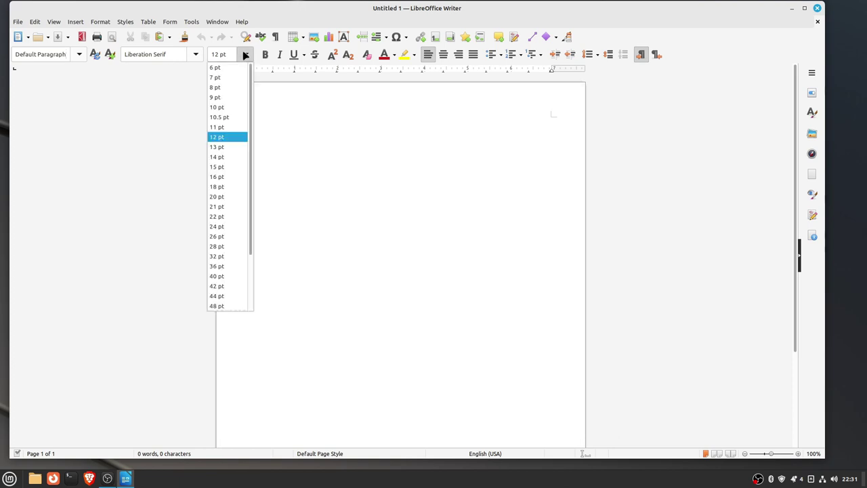
{"action": "left_click", "coordinate": [223, 158]}
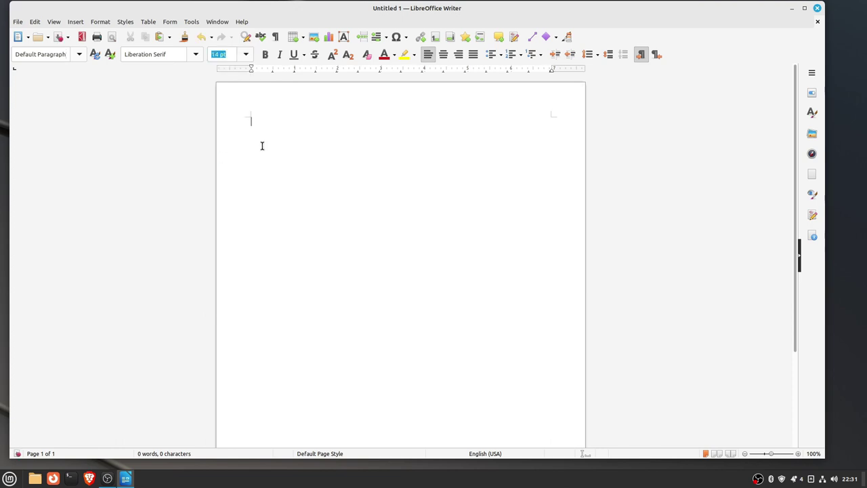
{"action": "left_click", "coordinate": [195, 56]}
{"action": "scroll", "coordinate": [193, 115], "scroll_direction": "up", "scroll_amount": 20}
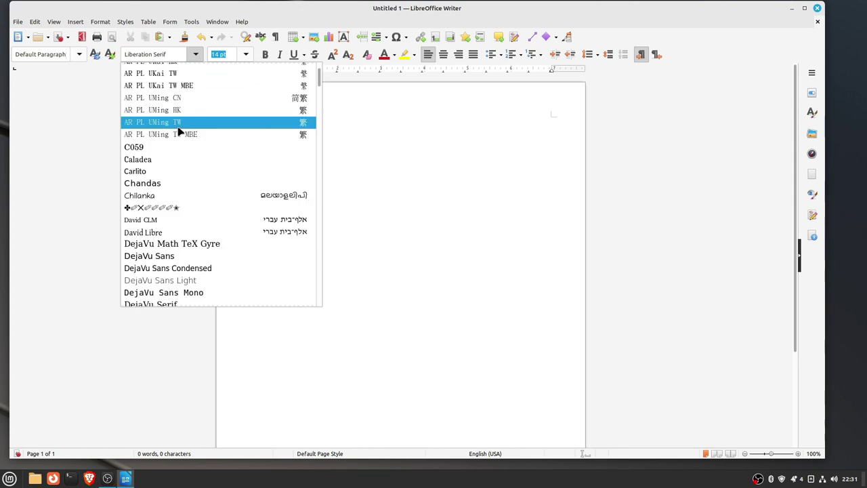
{"action": "scroll", "coordinate": [179, 131], "scroll_direction": "up", "scroll_amount": 4}
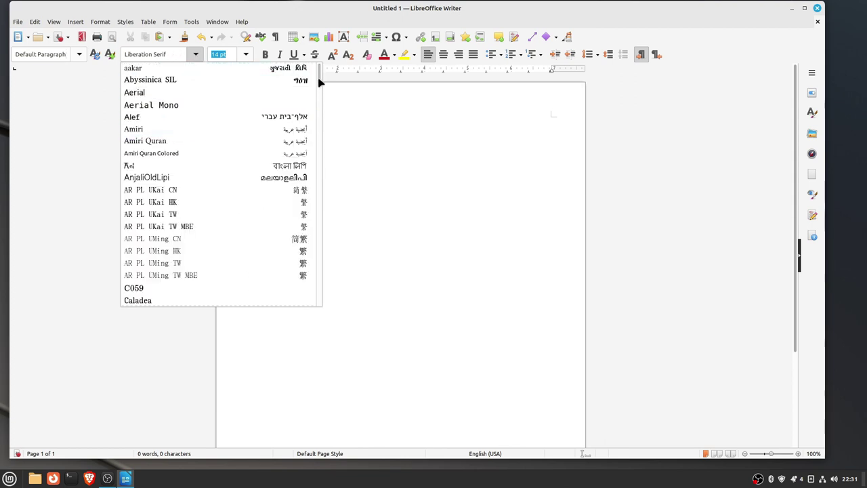
{"action": "scroll", "coordinate": [298, 101], "scroll_direction": "down", "scroll_amount": 20}
{"action": "scroll", "coordinate": [319, 274], "scroll_direction": "down", "scroll_amount": 20}
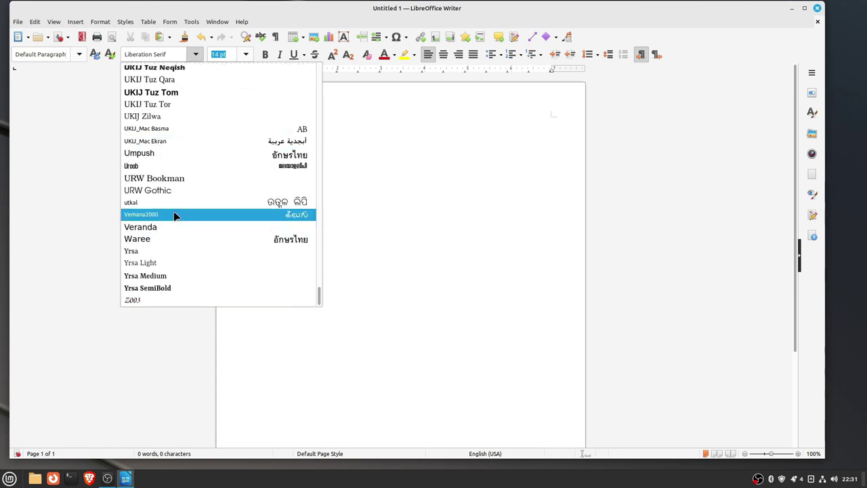
{"action": "scroll", "coordinate": [174, 214], "scroll_direction": "up", "scroll_amount": 3}
{"action": "scroll", "coordinate": [191, 200], "scroll_direction": "up", "scroll_amount": 2}
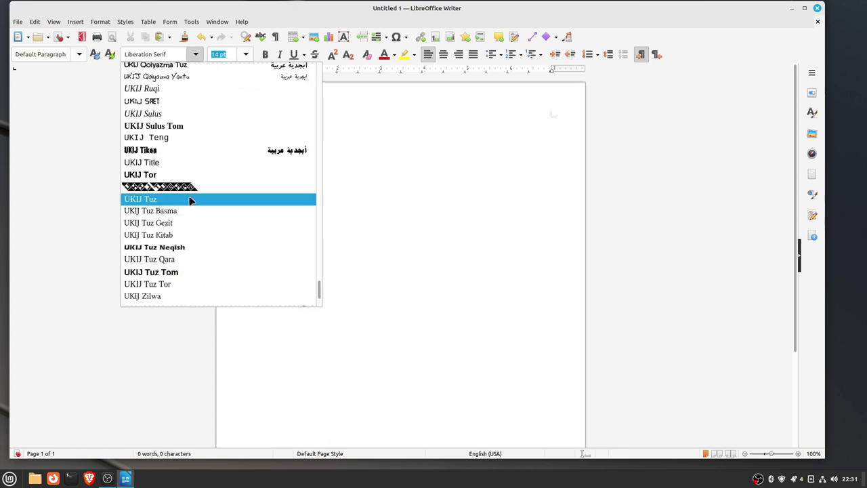
{"action": "scroll", "coordinate": [190, 201], "scroll_direction": "up", "scroll_amount": 4}
{"action": "scroll", "coordinate": [190, 200], "scroll_direction": "up", "scroll_amount": 15}
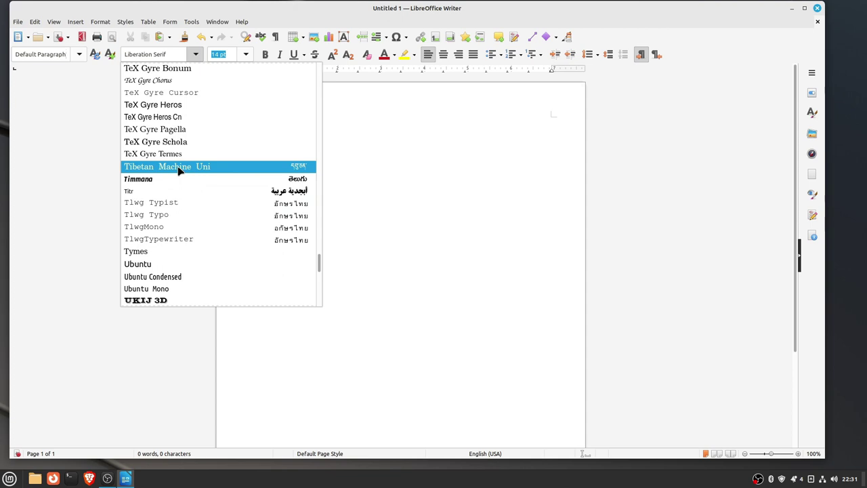
{"action": "left_click", "coordinate": [180, 167]}
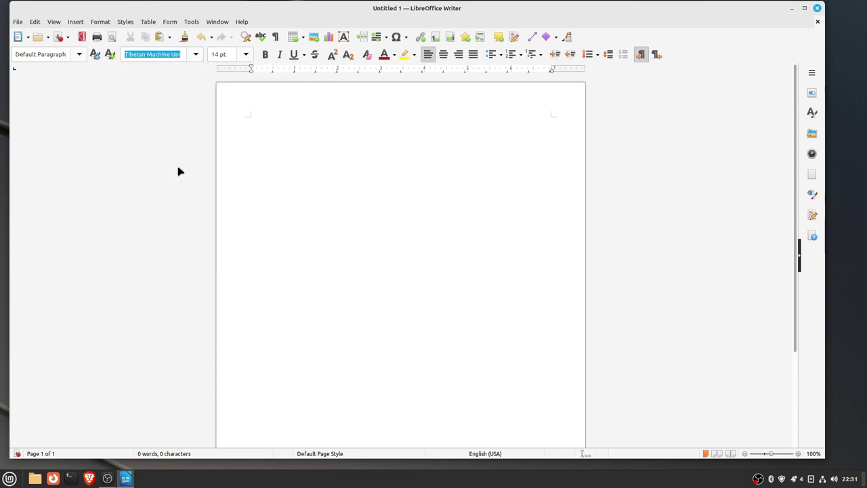
Enter "Test omnitech" followed by random sample characters, continuing over five lines in the blank document
{"action": "type", "text": "Test omnitech"}
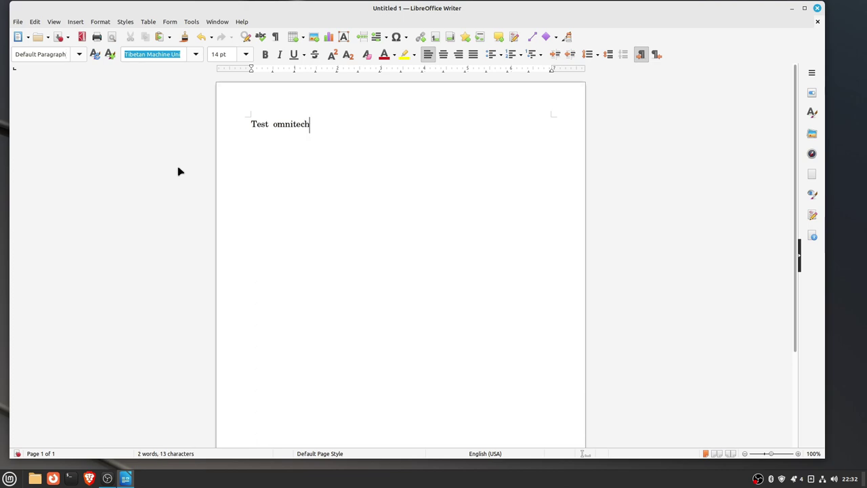
{"action": "type", "text": "hsabckjshxcbvksjahdb"}
{"action": "key", "text": "Return"}
{"action": "type", "text": "sabcvajhgxvkJFHSDA"}
{"action": "key", "text": "Return"}
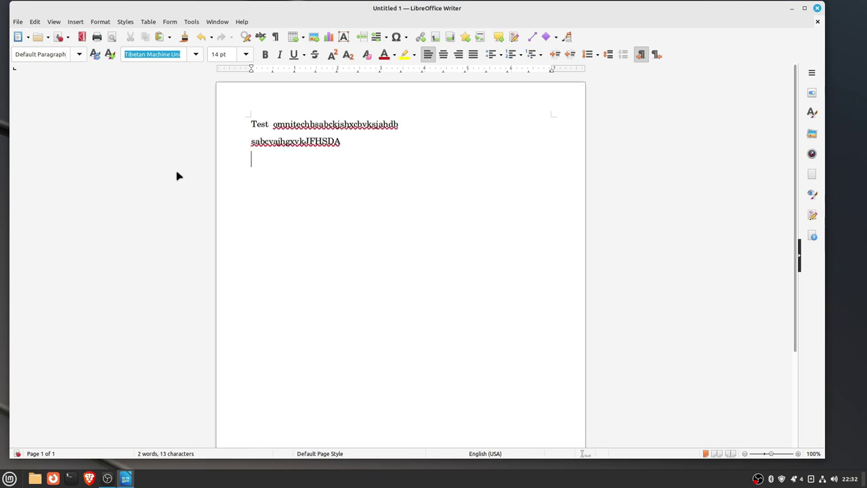
{"action": "type", "text": "FNB CAKJSHXFVBCKUJWHSDBVCJKLHSDBV"}
{"action": "key", "text": "Return"}
{"action": "type", "text": "SDAFV"}
{"action": "key", "text": "Return"}
{"action": "type", "text": "SDVBDSFB SFGN"}
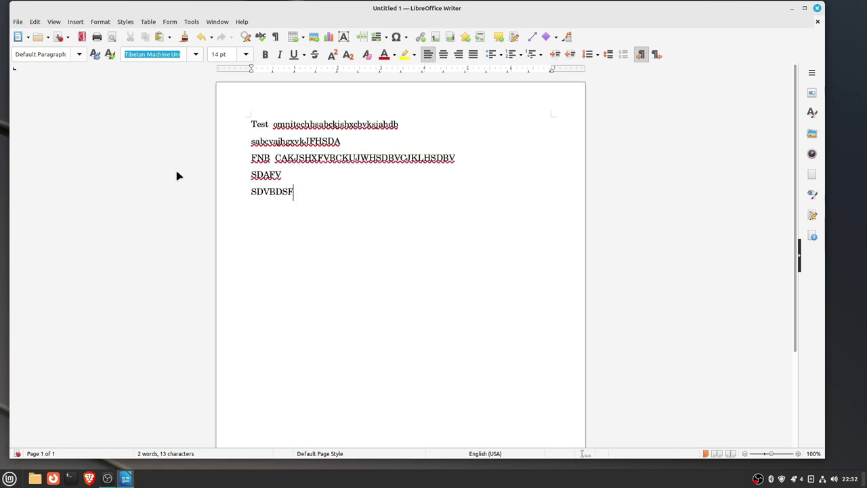
Examine the file formats offered for saving the document and leave the save dialog without saving
{"action": "left_click", "coordinate": [18, 22]}
{"action": "left_click", "coordinate": [19, 22]}
{"action": "left_click", "coordinate": [19, 22]}
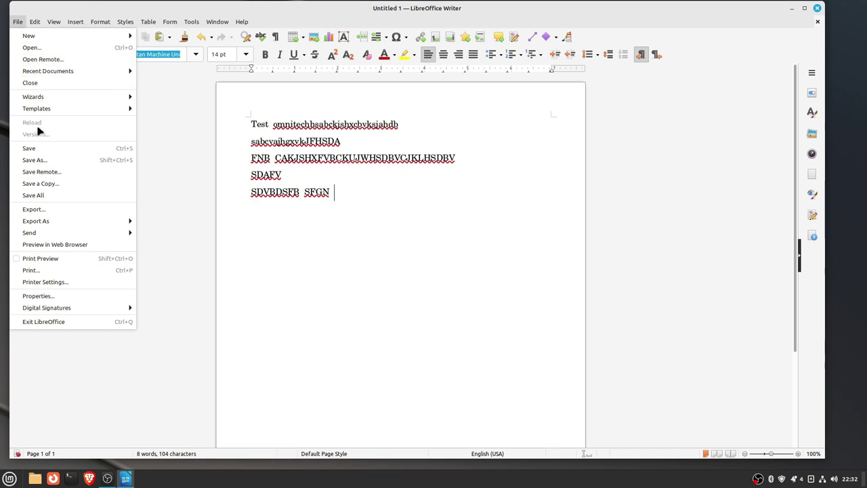
{"action": "left_click", "coordinate": [38, 160]}
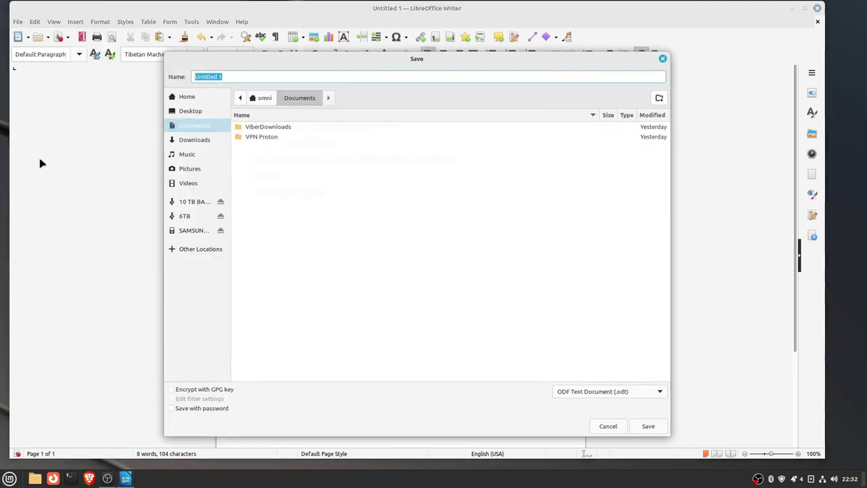
{"action": "left_click", "coordinate": [632, 395]}
{"action": "scroll", "coordinate": [611, 428], "scroll_direction": "down", "scroll_amount": 5}
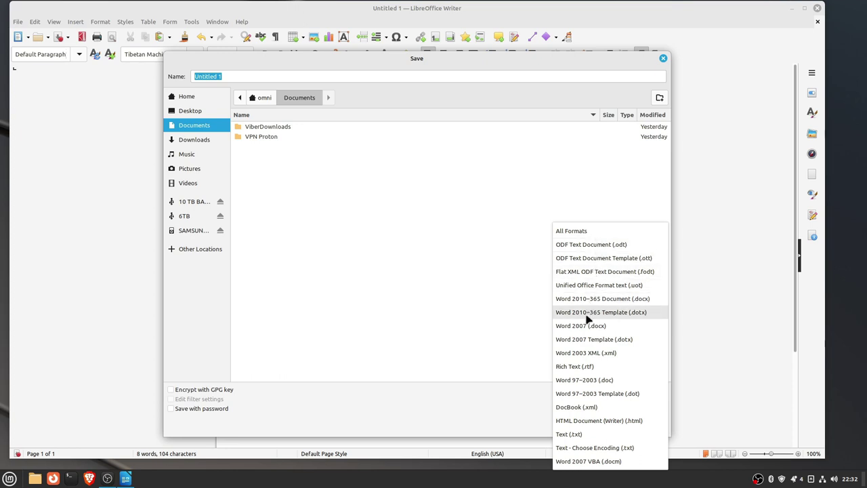
{"action": "left_click", "coordinate": [451, 255]}
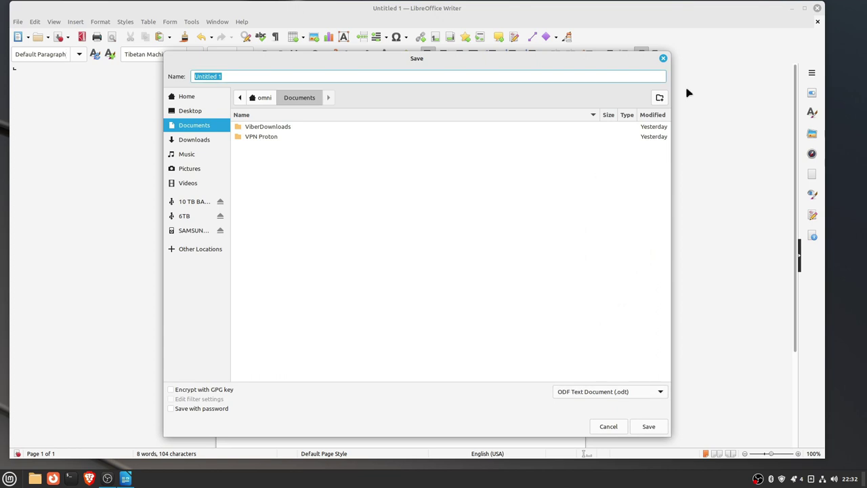
{"action": "left_click", "coordinate": [664, 58]}
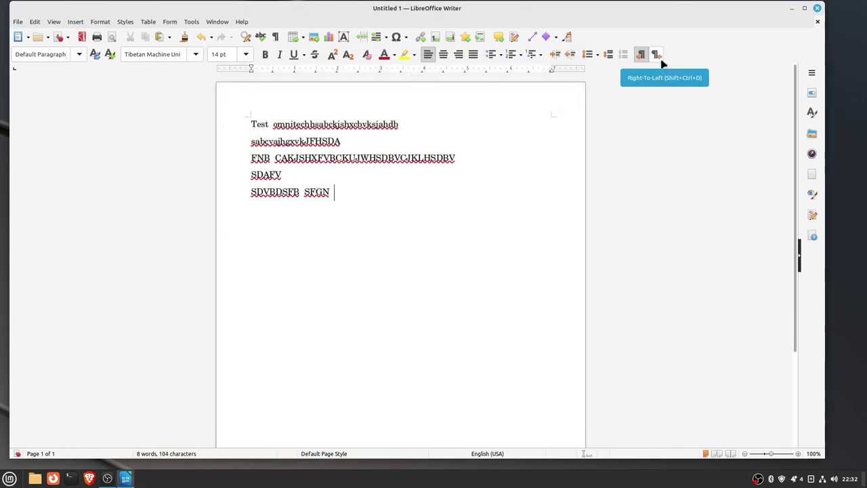
Close the sample Writer document without saving its changes and return to the desktop
{"action": "left_click", "coordinate": [817, 8]}
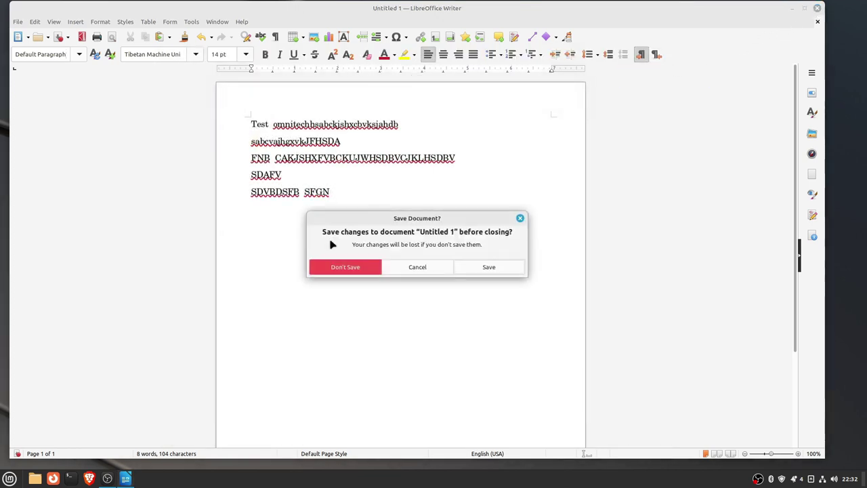
{"action": "left_click", "coordinate": [346, 268]}
{"action": "right_click", "coordinate": [315, 110]}
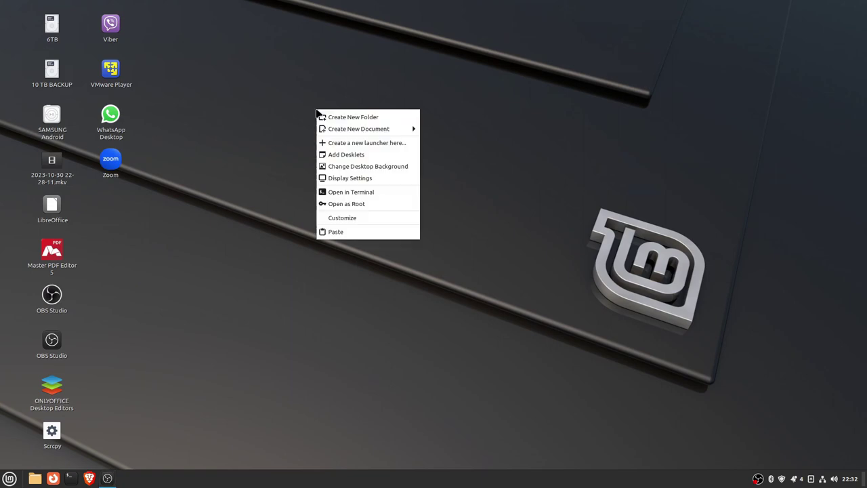
{"action": "left_click", "coordinate": [298, 148]}
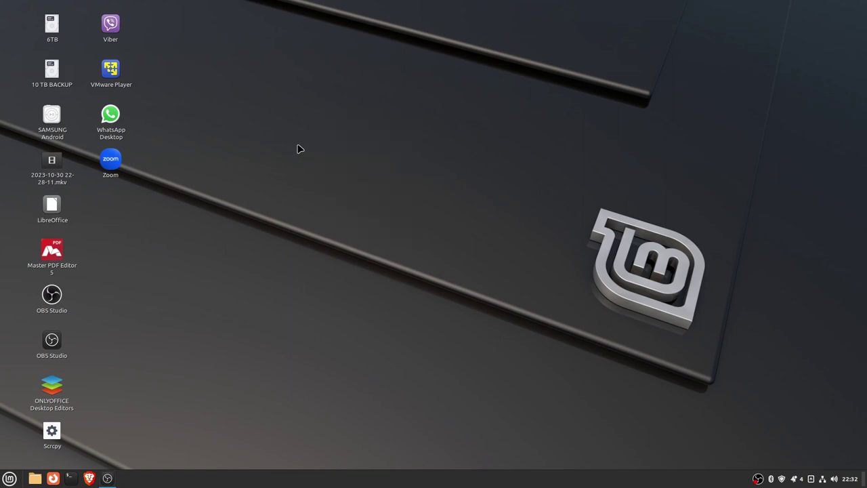
Search the Software Manager for ONLYOFFICE and view the ONLYOFFICE Desktop Editors page
{"action": "left_click", "coordinate": [46, 399]}
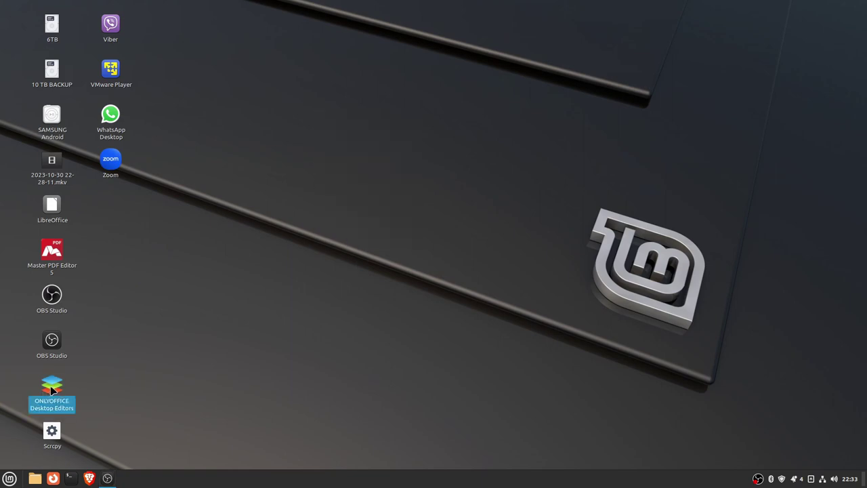
{"action": "left_click", "coordinate": [10, 478]}
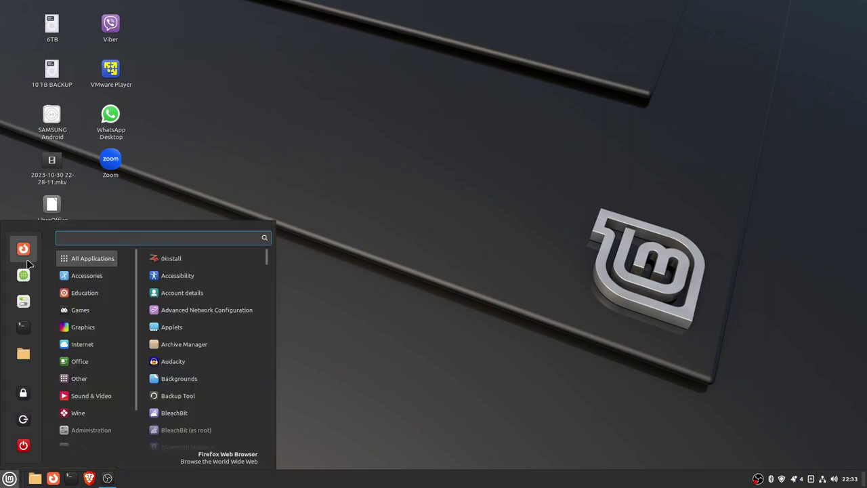
{"action": "left_click", "coordinate": [24, 281]}
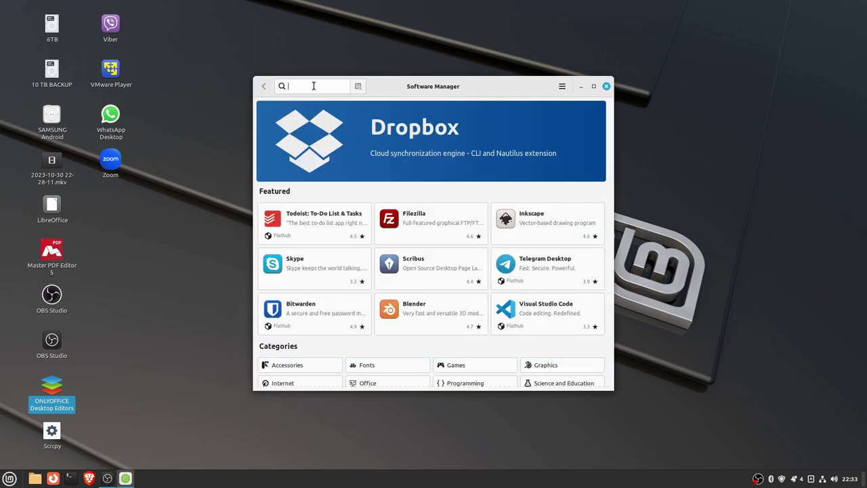
{"action": "type", "text": "ONLYOFFICW"}
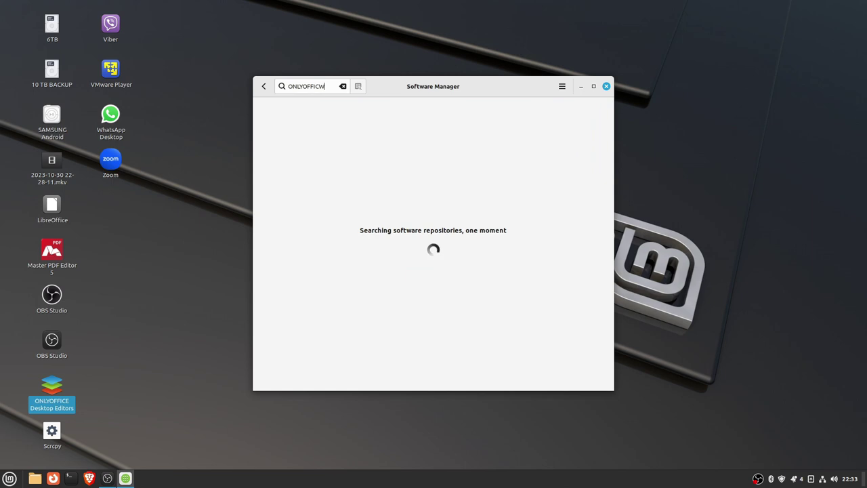
{"action": "key", "text": "BackSpace"}
{"action": "type", "text": "E"}
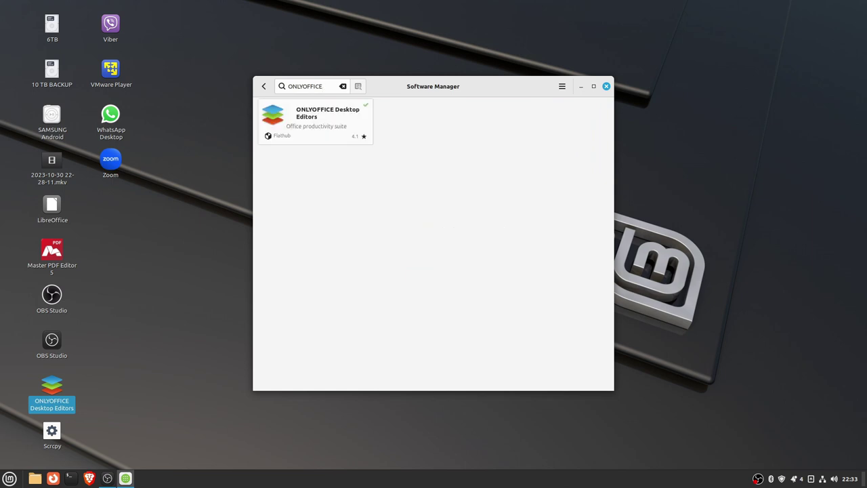
{"action": "left_click", "coordinate": [332, 116]}
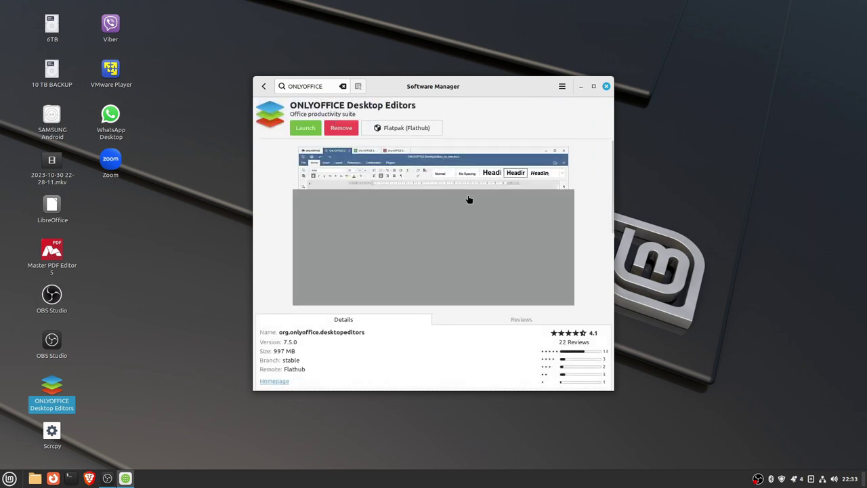
Close the Software Manager, switch to ONLYOFFICE Desktop Editors and maximize its window
{"action": "left_click", "coordinate": [606, 86]}
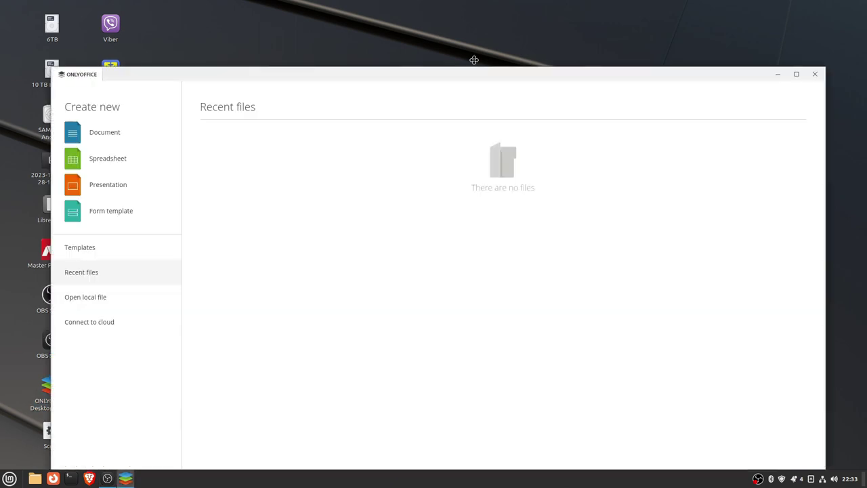
{"action": "left_click_drag", "start_coordinate": [491, 63], "coordinate": [457, 13]}
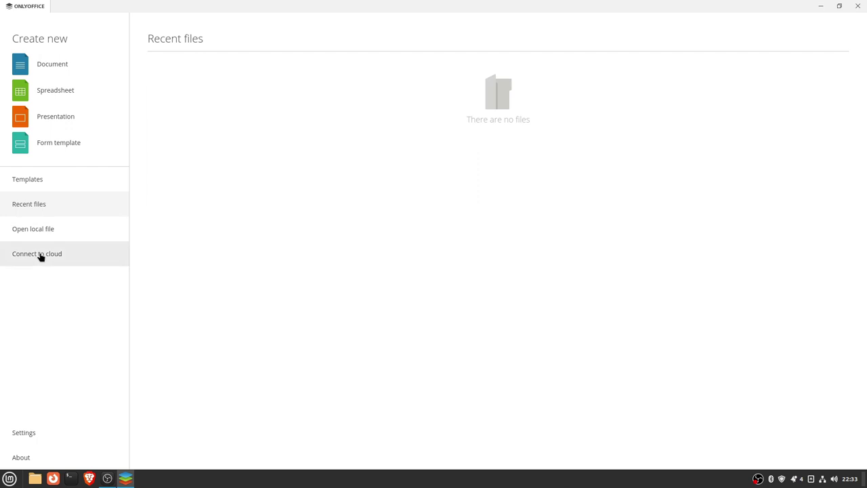
Create a new text document and enter the sample line "JDSHVILSDVIKLHSDBFLVHBZDFKJHV OISDVDFBFKJ GNCB"
{"action": "left_click", "coordinate": [57, 69]}
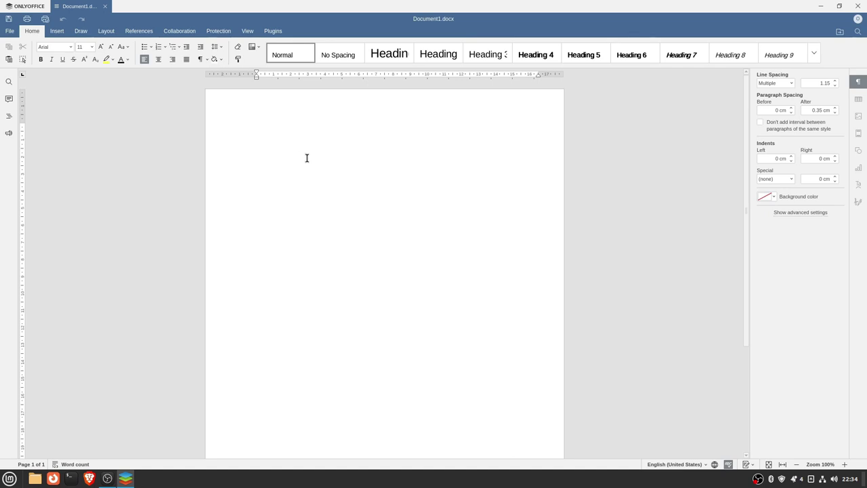
{"action": "type", "text": "JDSHVILSDVIKLHSDBFLVHBZDFKJHV OISDVDFBFKJ GNCB"}
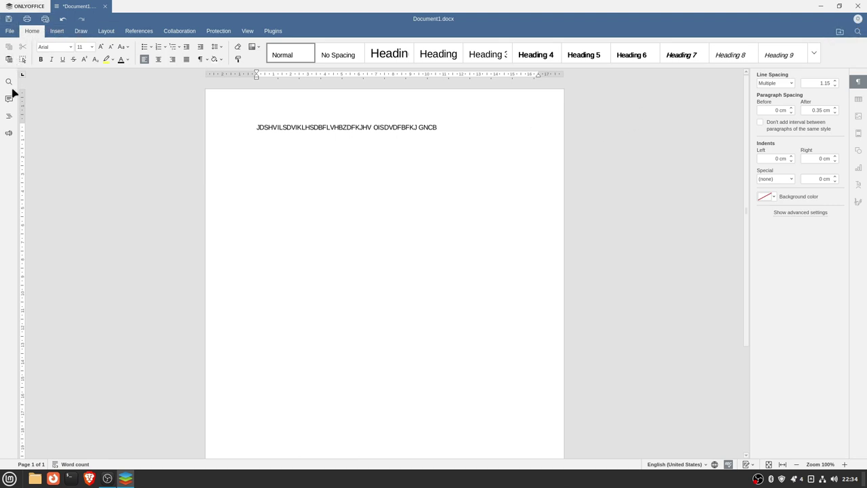
Examine the file formats offered for saving the document, try Portable Document /A (*.pdf), and leave the save dialog without saving
{"action": "left_click", "coordinate": [9, 32]}
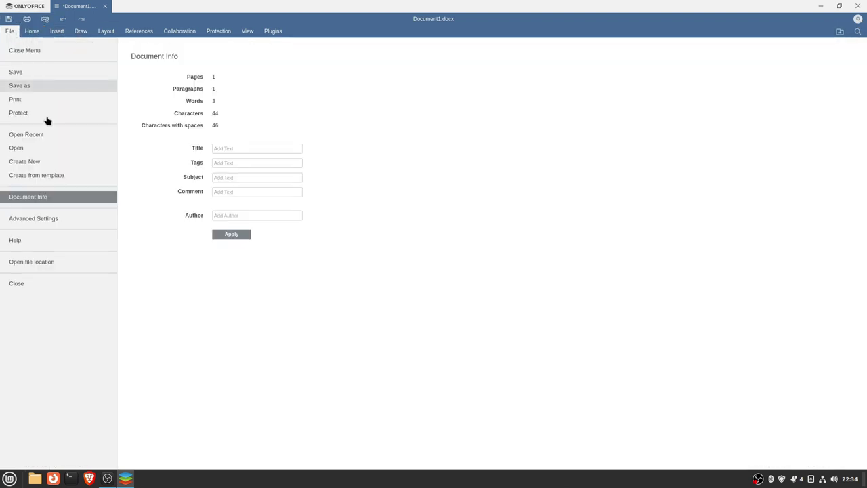
{"action": "left_click", "coordinate": [32, 86]}
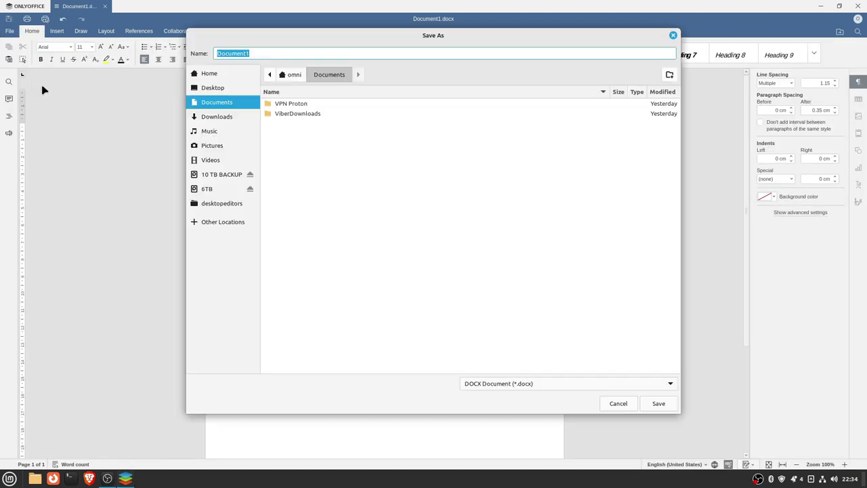
{"action": "left_click", "coordinate": [649, 386]}
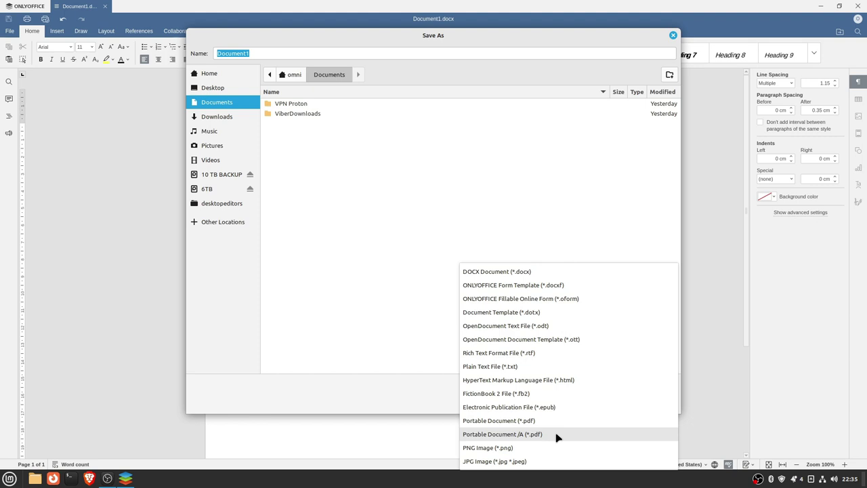
{"action": "left_click", "coordinate": [557, 438]}
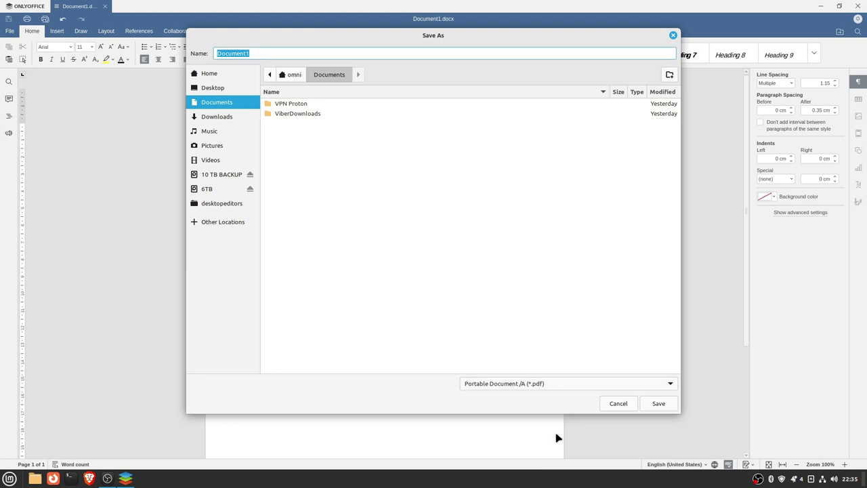
{"action": "left_click", "coordinate": [312, 182]}
{"action": "left_click", "coordinate": [658, 403]}
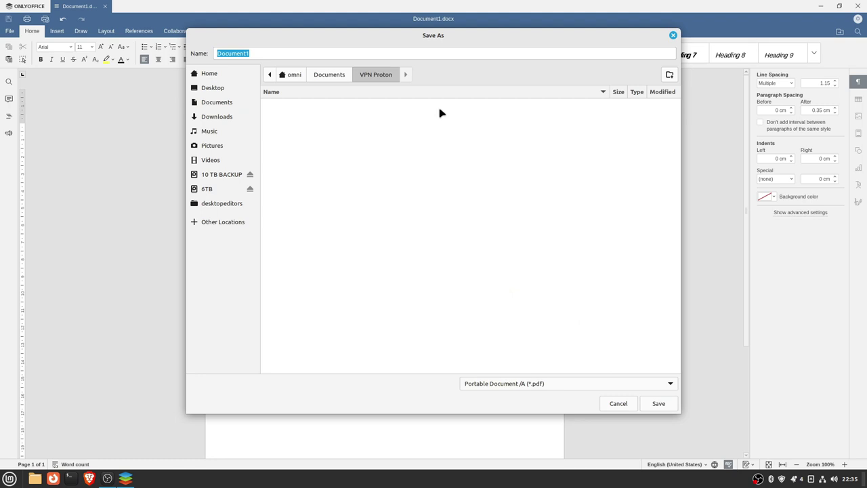
{"action": "left_click", "coordinate": [618, 405]}
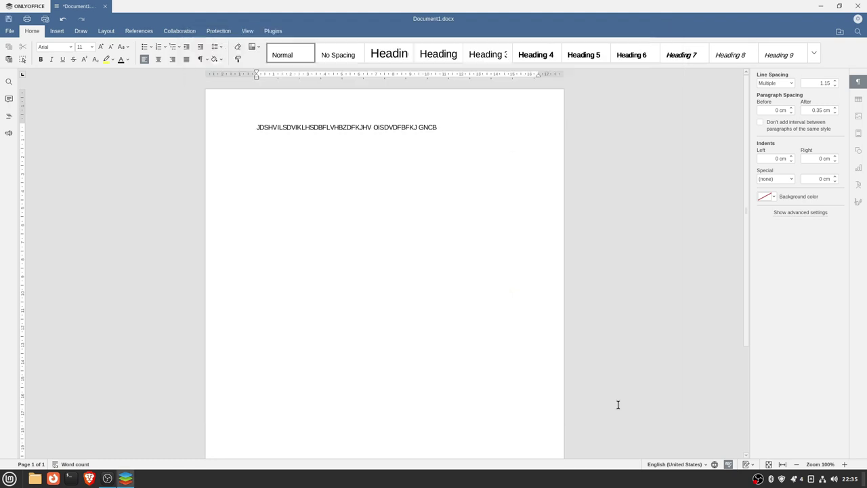
Delete the whole line of sample text from the document
{"action": "left_click_drag", "start_coordinate": [439, 128], "coordinate": [189, 123]}
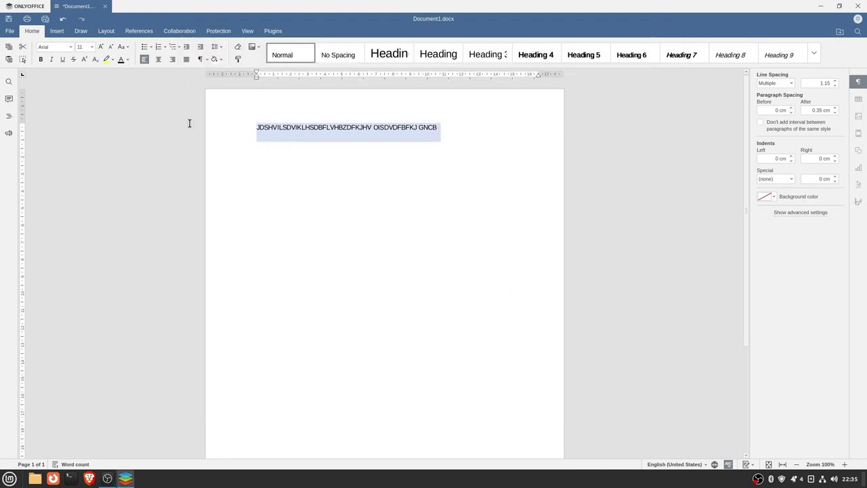
{"action": "key", "text": "BackSpace"}
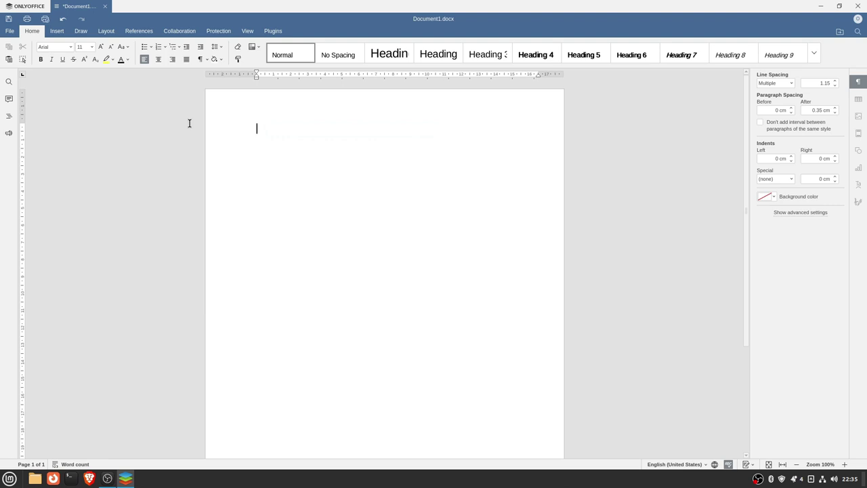
Examine the Insert, Draw, Layout, References, Collaboration and Protection tools available for the document
{"action": "left_click", "coordinate": [57, 31]}
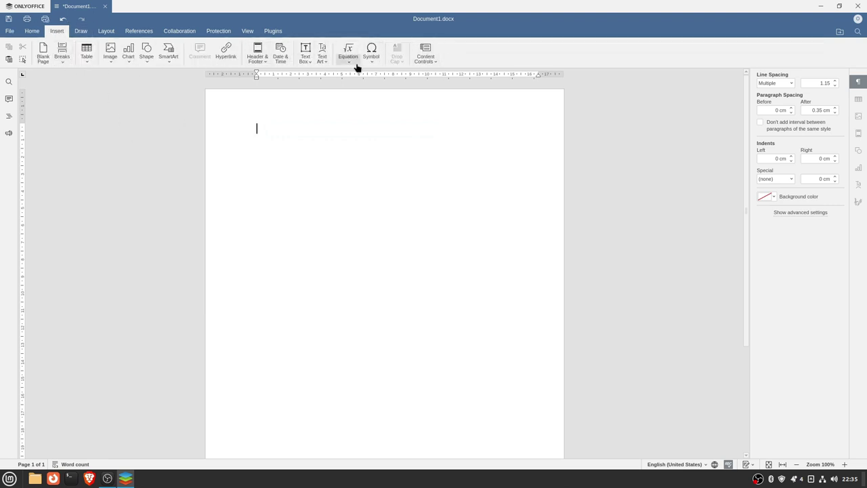
{"action": "left_click", "coordinate": [81, 31]}
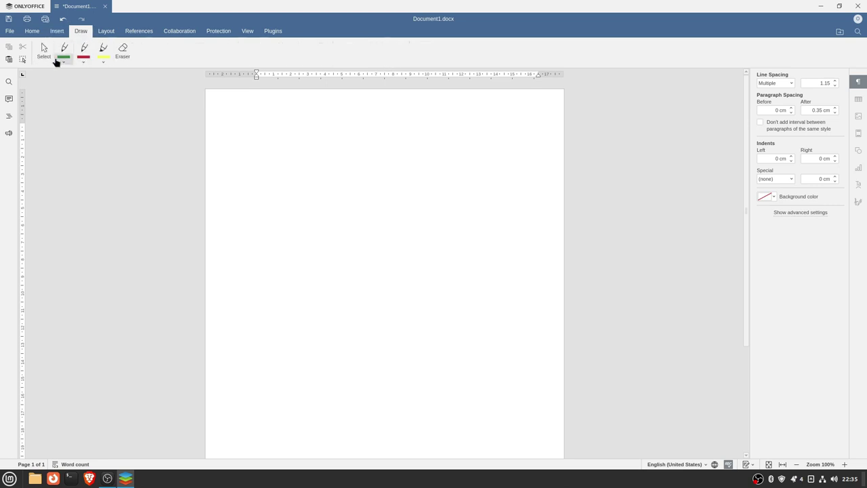
{"action": "left_click", "coordinate": [111, 34]}
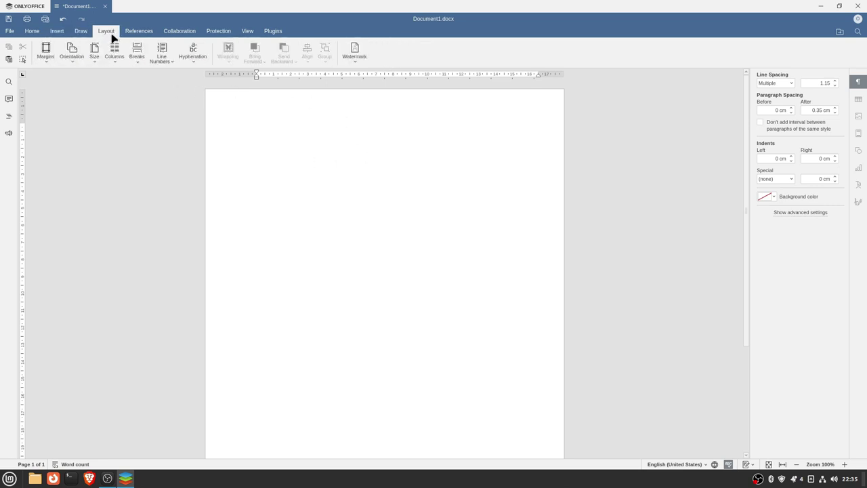
{"action": "left_click", "coordinate": [147, 32]}
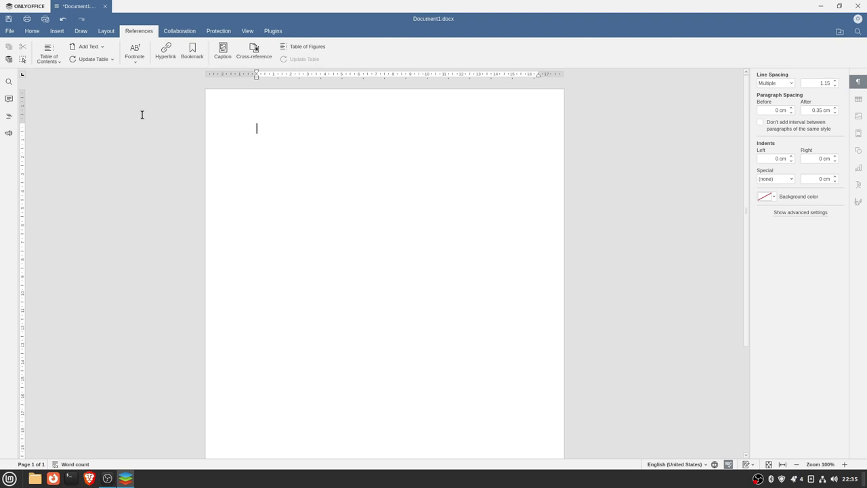
{"action": "left_click", "coordinate": [180, 32]}
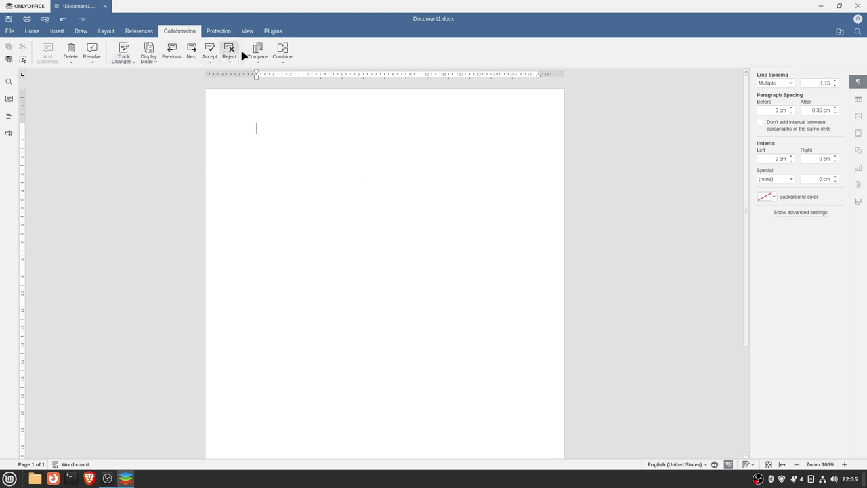
{"action": "left_click", "coordinate": [221, 31]}
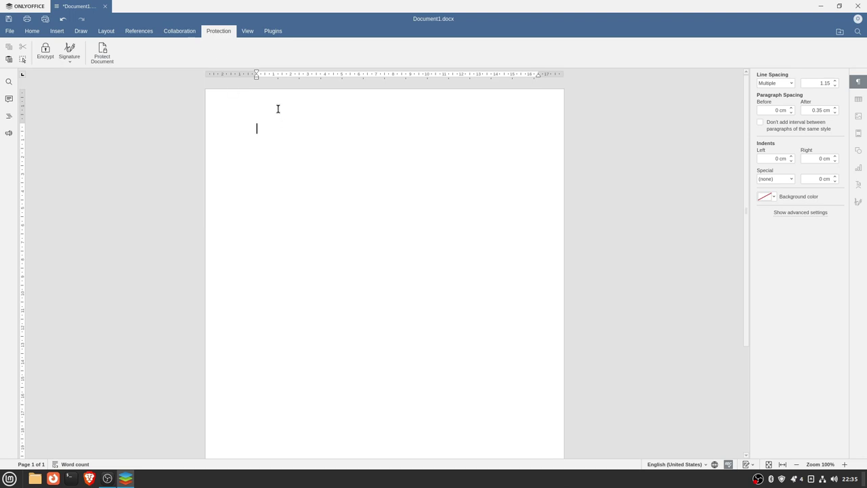
Hide and restore the rulers, and do the same with the right panel
{"action": "left_click", "coordinate": [248, 32]}
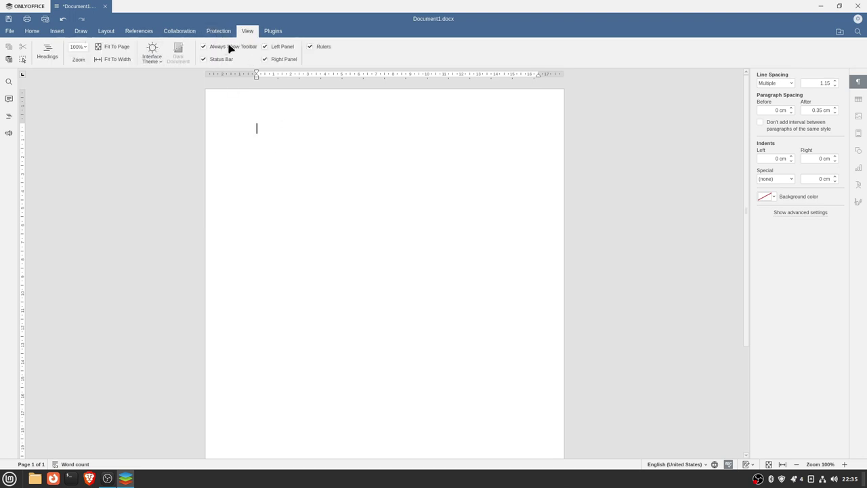
{"action": "left_click", "coordinate": [310, 47]}
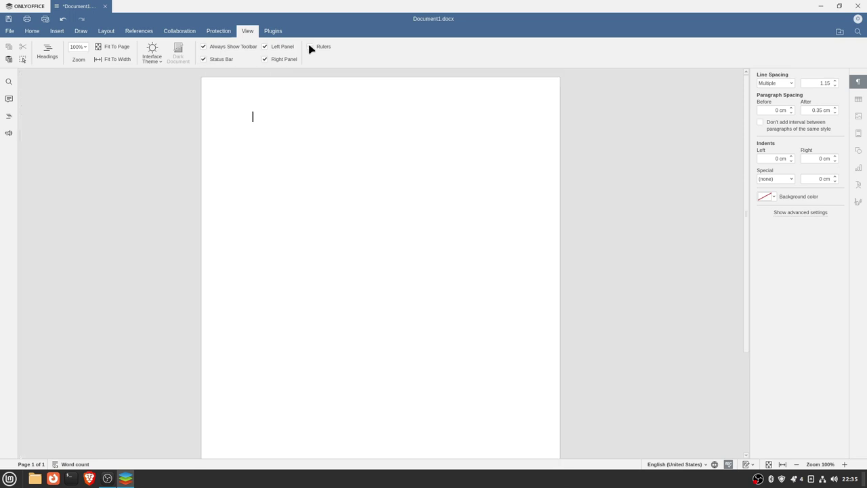
{"action": "left_click", "coordinate": [310, 48]}
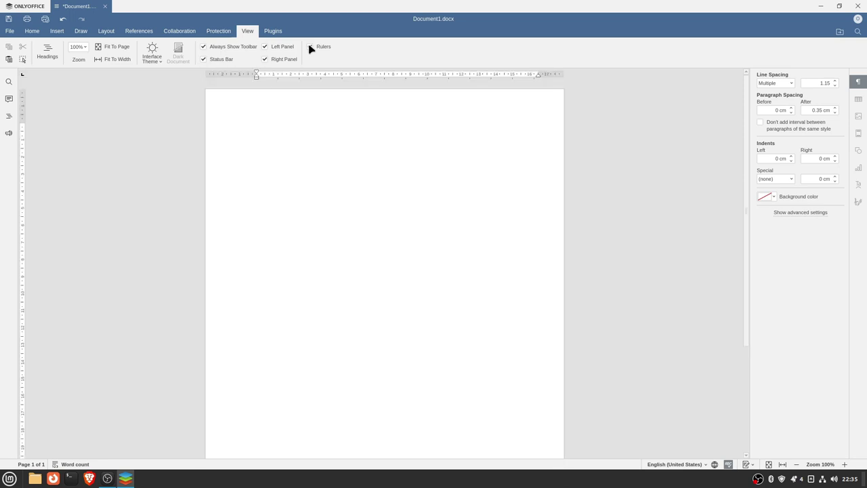
{"action": "left_click", "coordinate": [265, 59]}
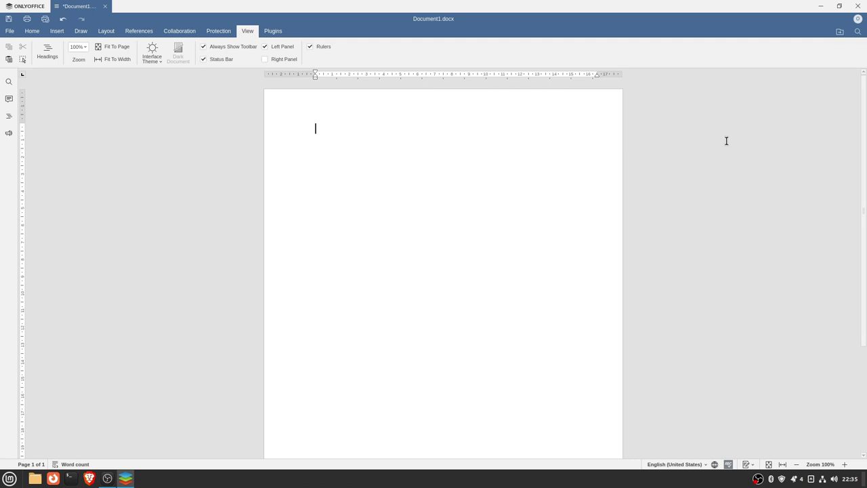
{"action": "left_click", "coordinate": [265, 59]}
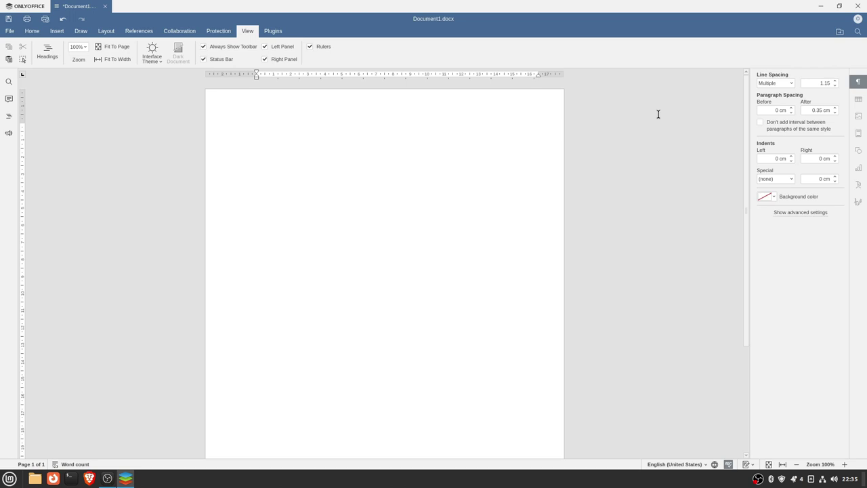
{"action": "key", "text": "super"}
{"action": "left_click", "coordinate": [334, 174]}
Look up "COMPUTER" with the Thesaurus plugin and insert the synonym "data processor" into the document
{"action": "left_click", "coordinate": [271, 31]}
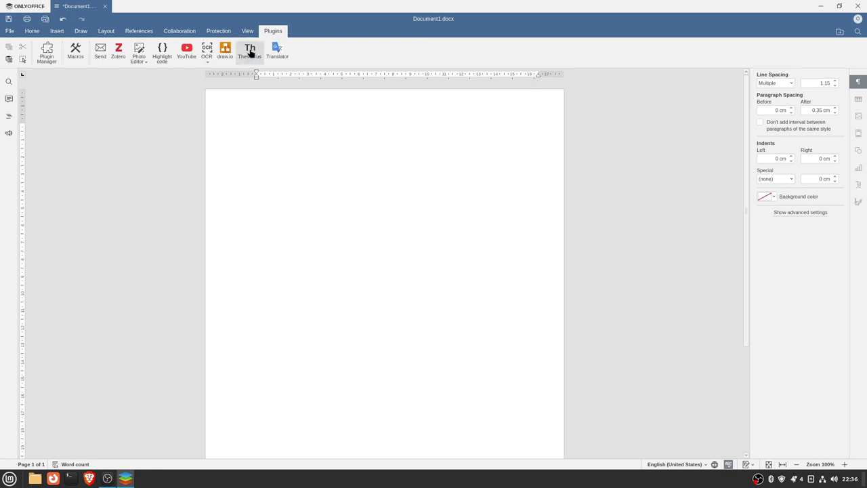
{"action": "left_click", "coordinate": [250, 52]}
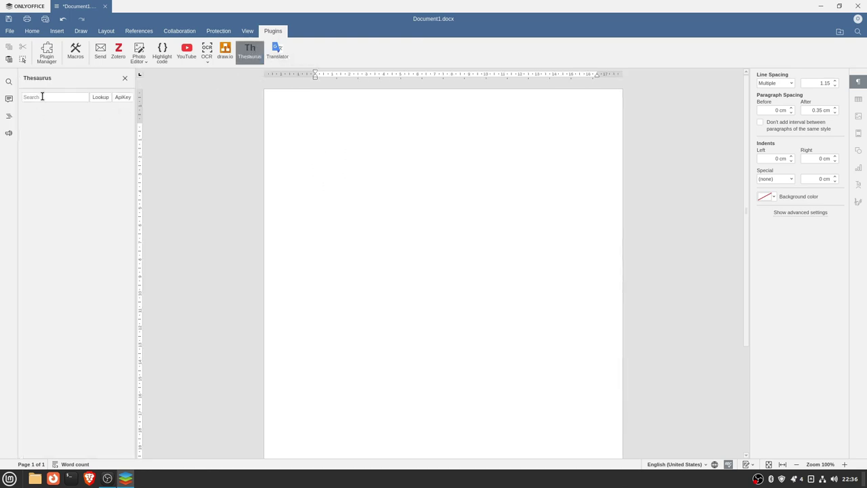
{"action": "left_click", "coordinate": [42, 96]}
{"action": "type", "text": "COMPUTER"}
{"action": "left_click", "coordinate": [103, 97]}
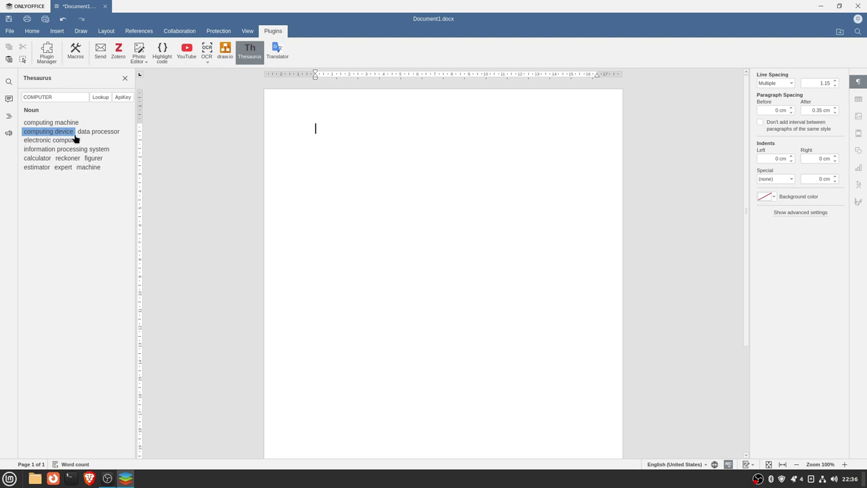
{"action": "left_click", "coordinate": [106, 132]}
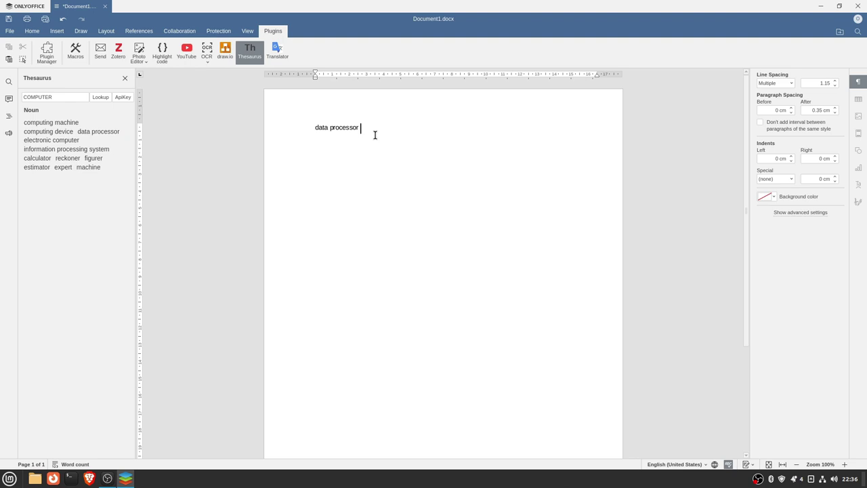
Add "HJGSADFGKU" and the thesaurus synonym "electronic computer" after the inserted text, and close the Thesaurus
{"action": "type", "text": "HJGSADFGKU"}
{"action": "left_click", "coordinate": [45, 143]}
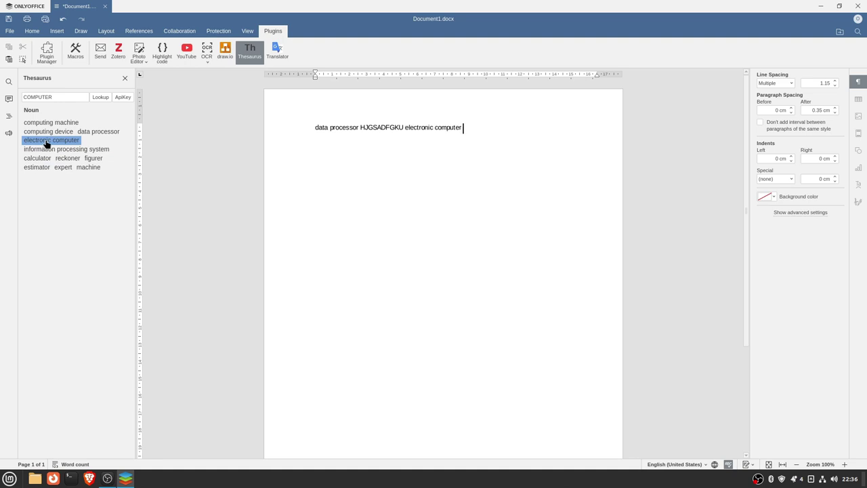
{"action": "left_click", "coordinate": [125, 78]}
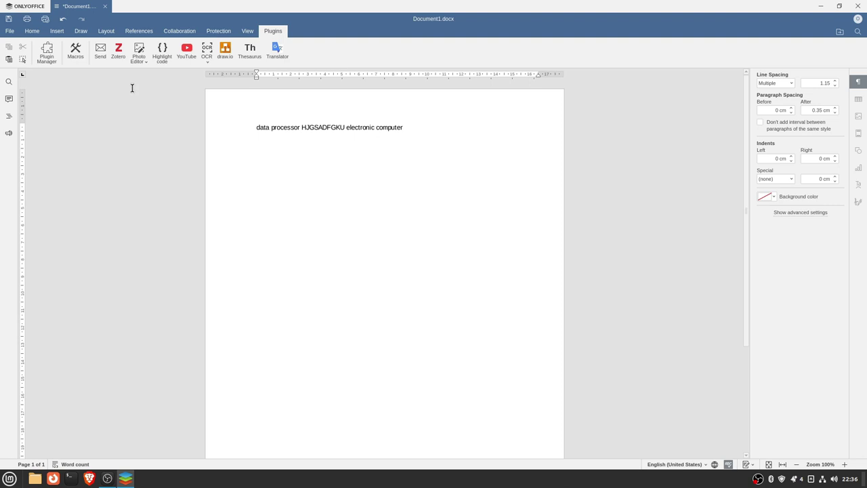
View the OCR plugin with its image file picker and the Translator plugin, closing both without using them
{"action": "left_click", "coordinate": [208, 62]}
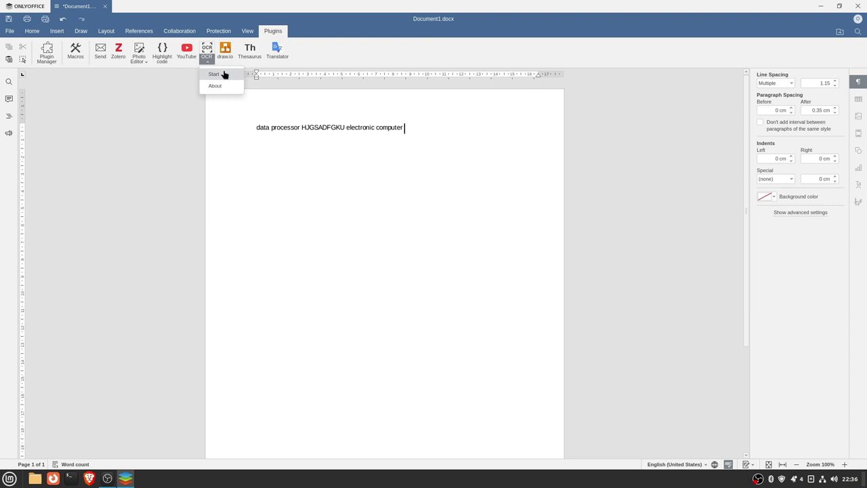
{"action": "left_click", "coordinate": [216, 75]}
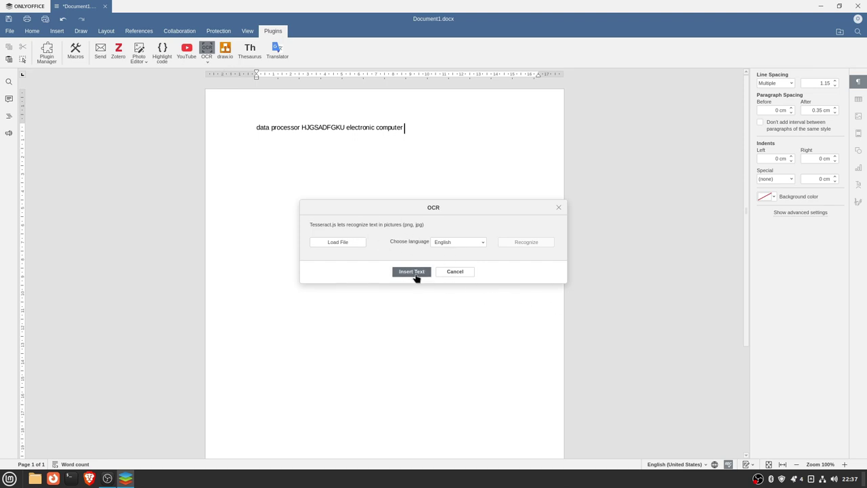
{"action": "left_click", "coordinate": [340, 245]}
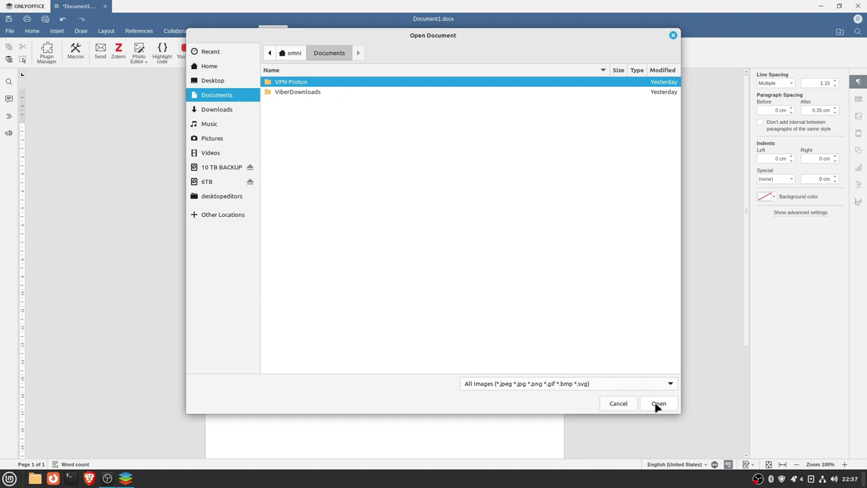
{"action": "left_click", "coordinate": [605, 405]}
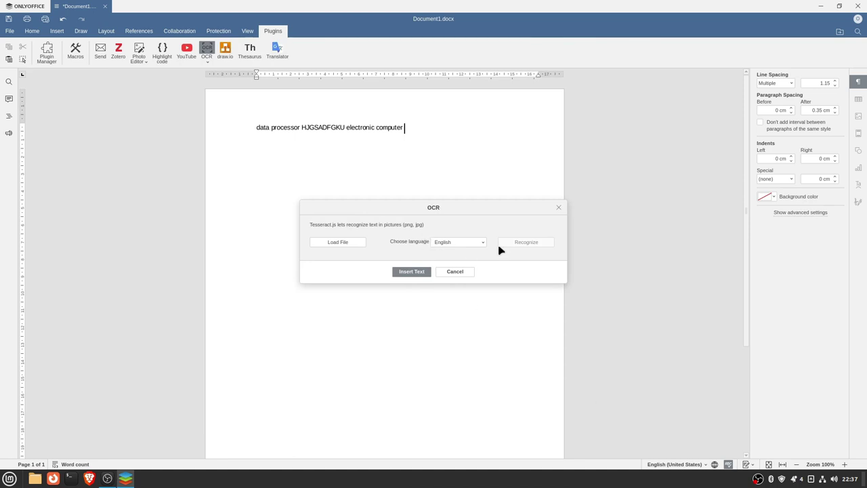
{"action": "left_click", "coordinate": [470, 273]}
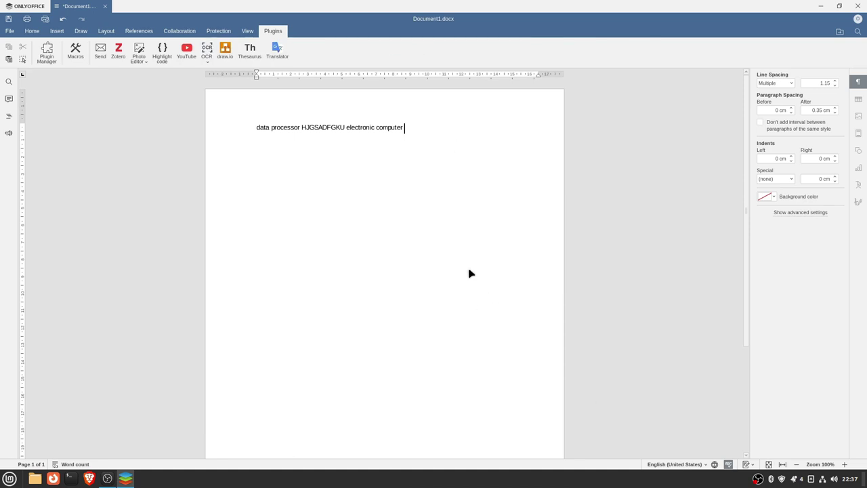
{"action": "left_click", "coordinate": [277, 57]}
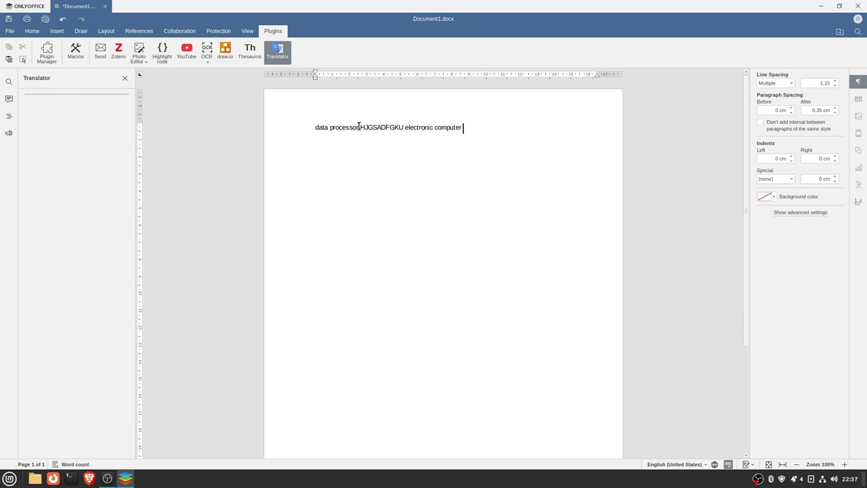
{"action": "left_click", "coordinate": [125, 79]}
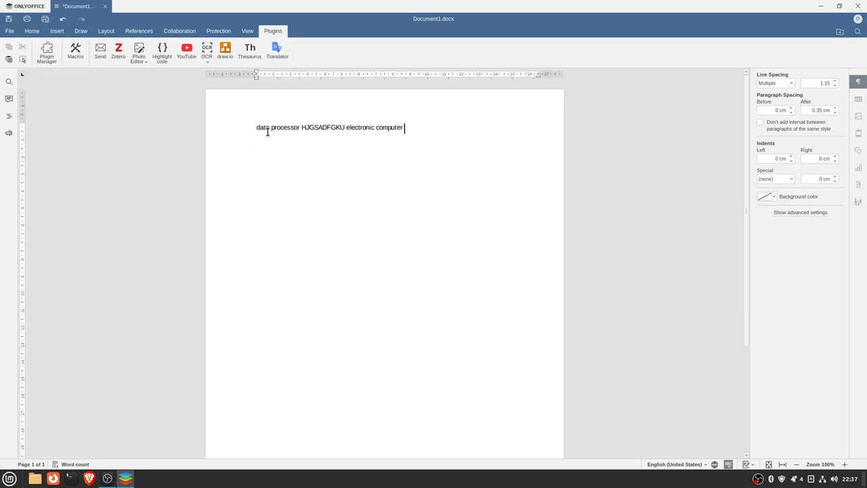
View the YouTube plugin's video URL prompt and close it without inserting a video
{"action": "left_click", "coordinate": [183, 54]}
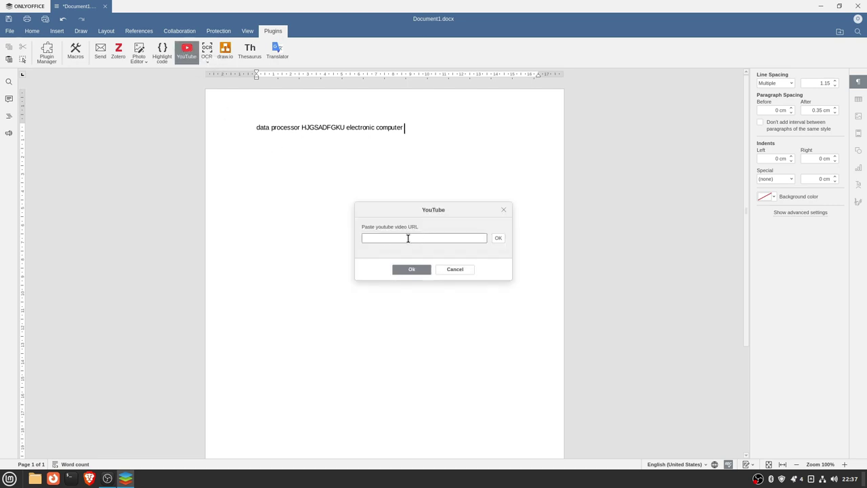
{"action": "right_click", "coordinate": [408, 239]}
{"action": "left_click", "coordinate": [397, 242]}
{"action": "left_click", "coordinate": [412, 269]}
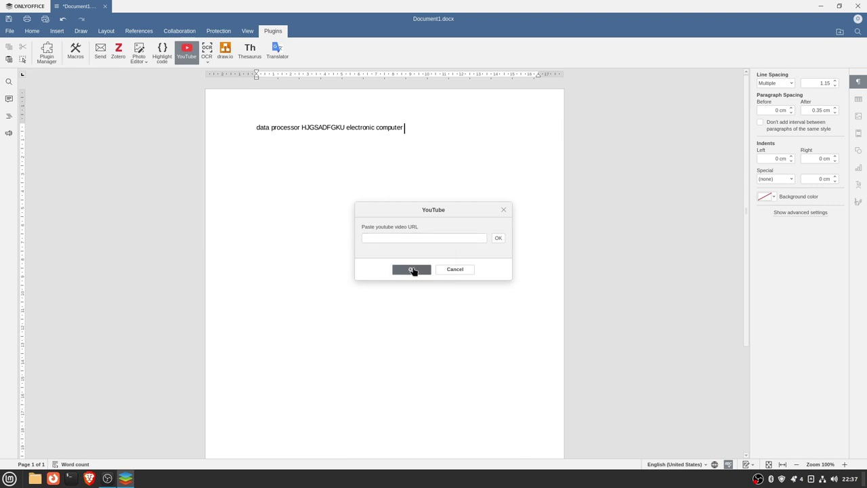
{"action": "left_click", "coordinate": [452, 269]}
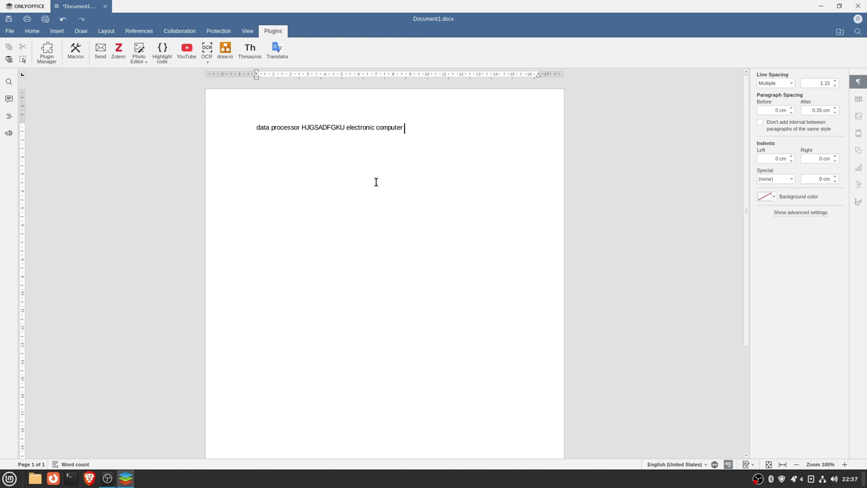
Insert a circle made with the draw.io plugin after the text and enlarge it to about 13.51 by 12.54 cm
{"action": "left_click", "coordinate": [226, 54]}
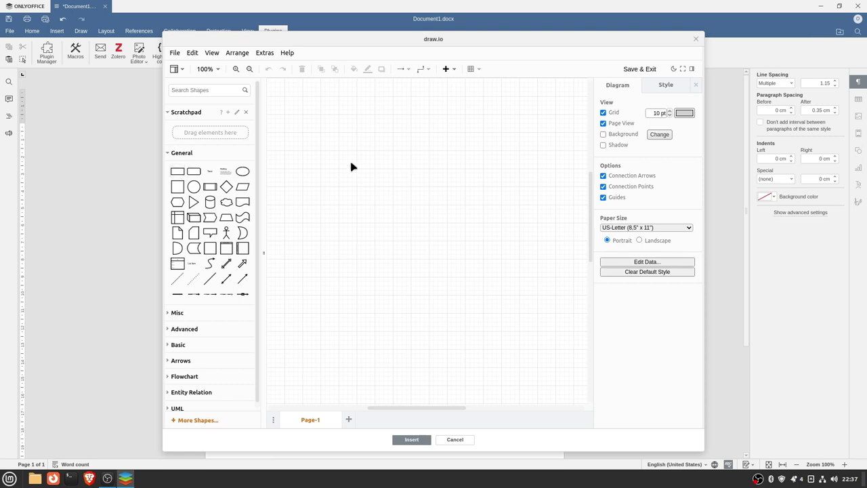
{"action": "left_click_drag", "start_coordinate": [351, 162], "coordinate": [503, 305]}
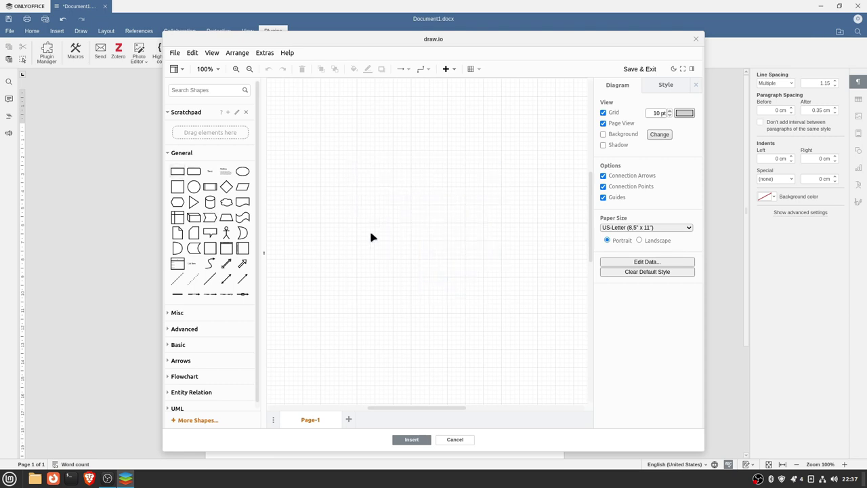
{"action": "left_click", "coordinate": [193, 187]}
{"action": "left_click_drag", "start_coordinate": [410, 222], "coordinate": [348, 160]}
{"action": "left_click", "coordinate": [411, 438]}
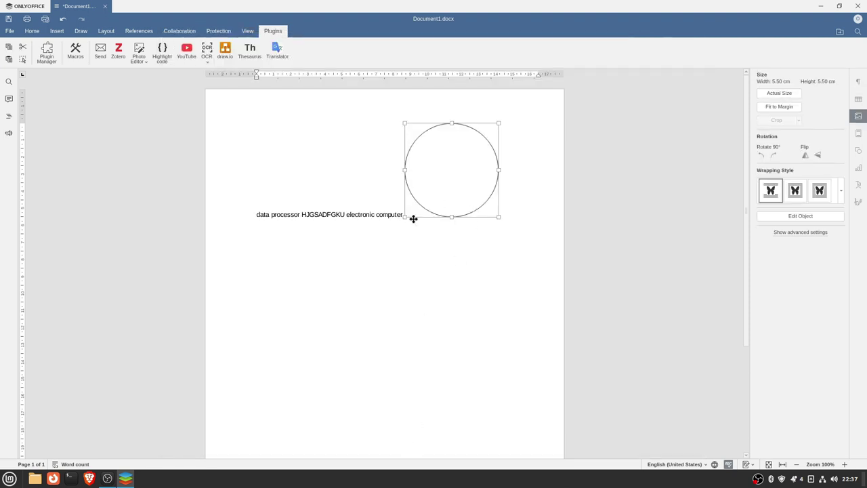
{"action": "left_click_drag", "start_coordinate": [405, 215], "coordinate": [267, 338]}
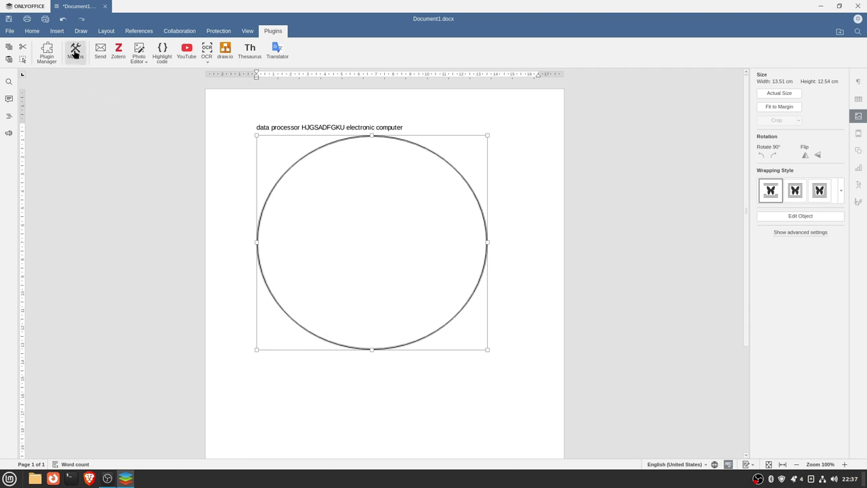
Install the ChatGPT plugin from the plugin marketplace and close the Plugin Manager
{"action": "left_click", "coordinate": [46, 51]}
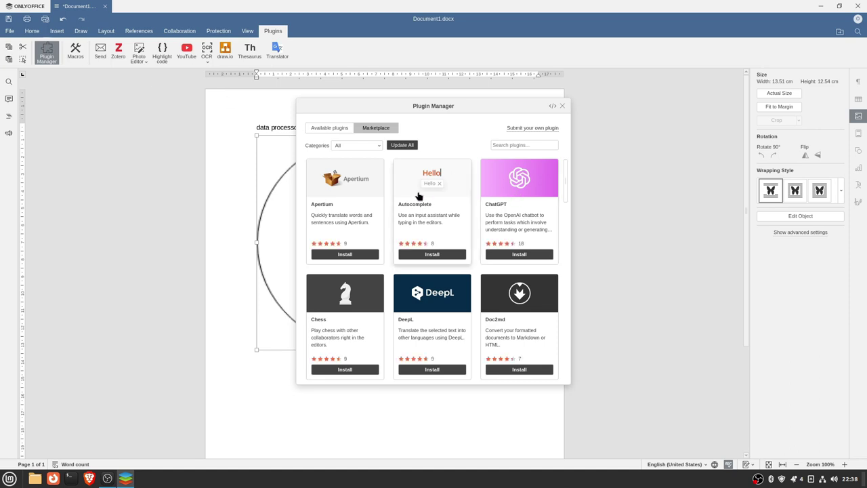
{"action": "left_click", "coordinate": [519, 255]}
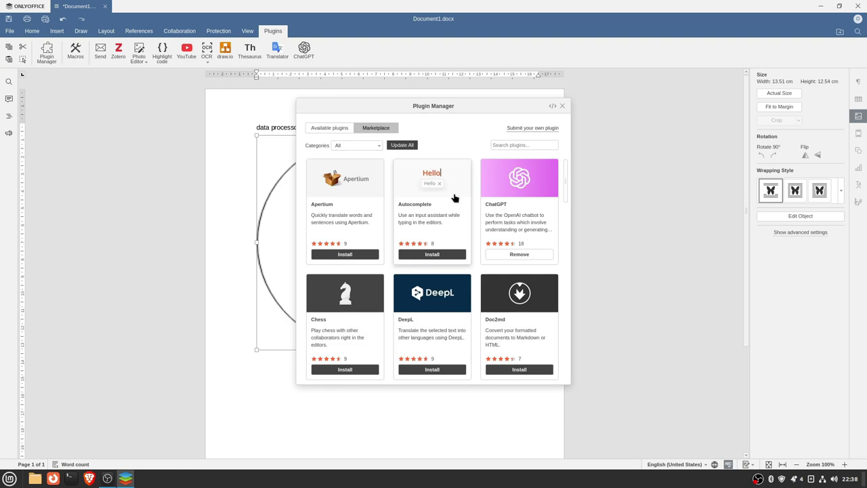
{"action": "left_click", "coordinate": [562, 107]}
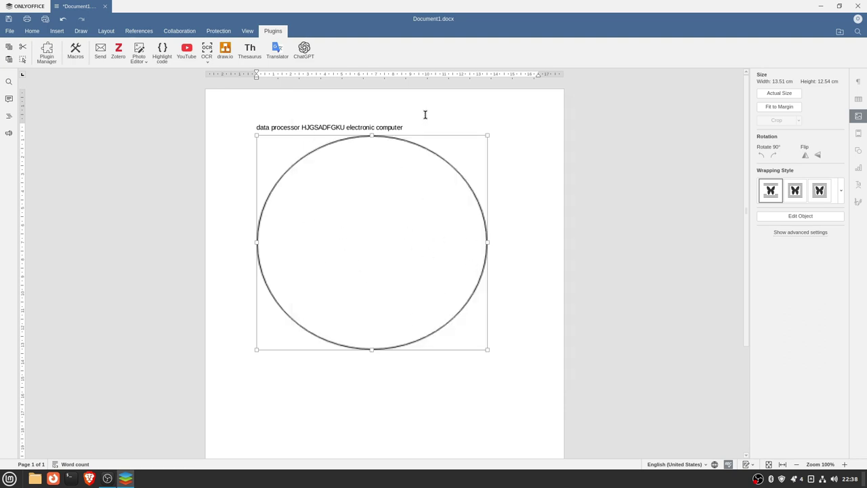
Delete the circle and add "DNSFKVJHYDYBGVKUJESRBFDVJ" after the remaining text
{"action": "left_click", "coordinate": [407, 129]}
{"action": "left_click", "coordinate": [374, 216]}
{"action": "key", "text": "Delete"}
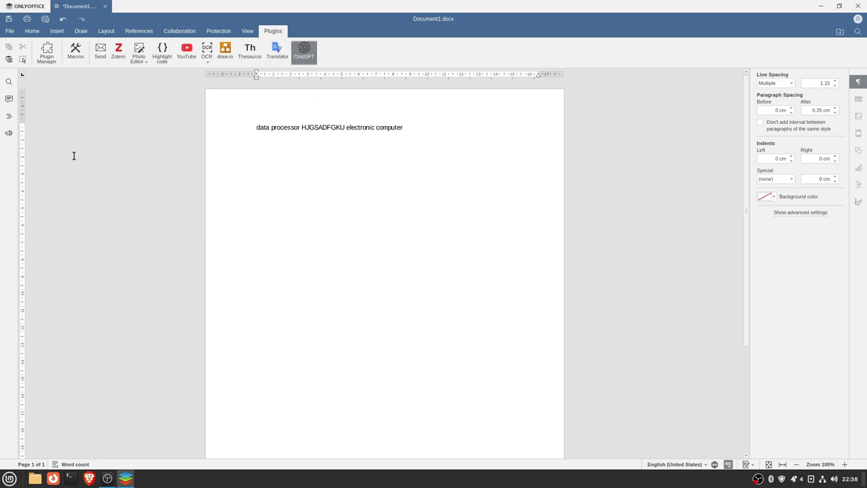
{"action": "left_click", "coordinate": [436, 136]}
{"action": "type", "text": "DNSFKVJHYDYBGVKUJESRBFDVJ"}
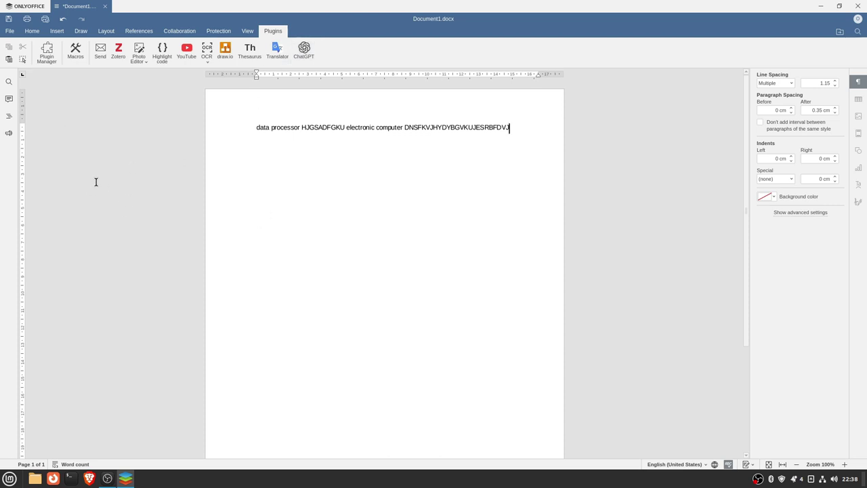
Clear all text from the document and close ONLYOFFICE without saving the changes
{"action": "left_click_drag", "start_coordinate": [531, 127], "coordinate": [145, 139]}
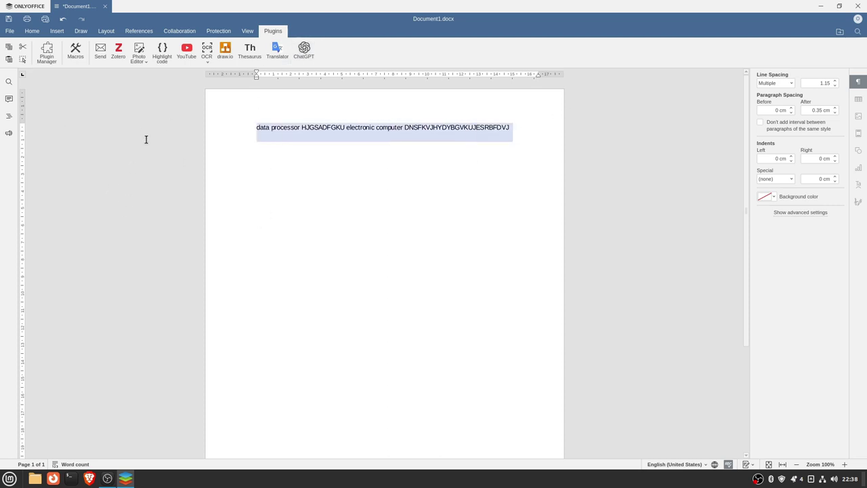
{"action": "key", "text": "BackSpace"}
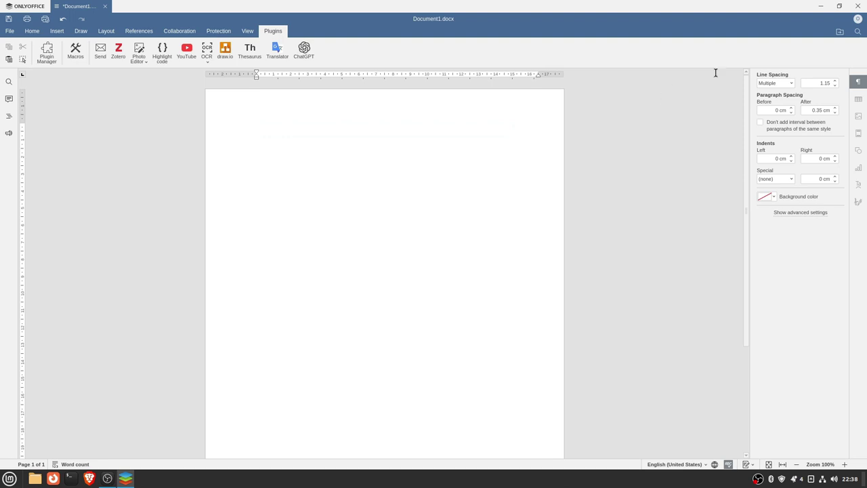
{"action": "left_click", "coordinate": [858, 6]}
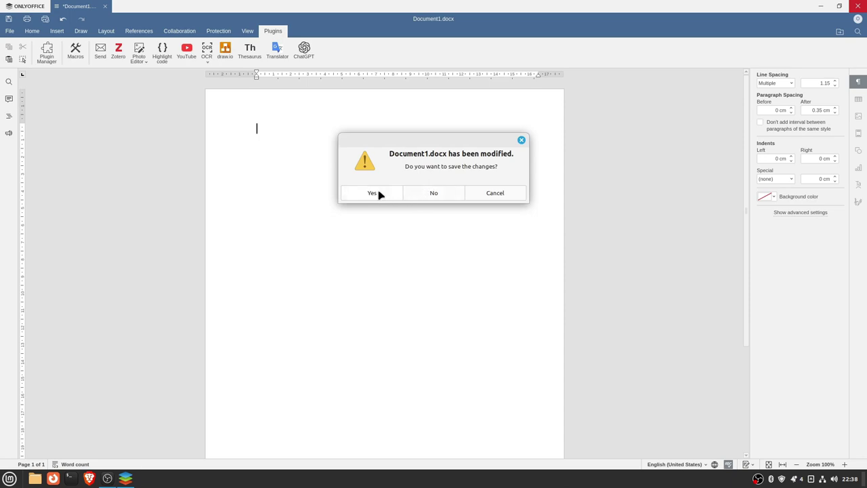
{"action": "left_click", "coordinate": [435, 194]}
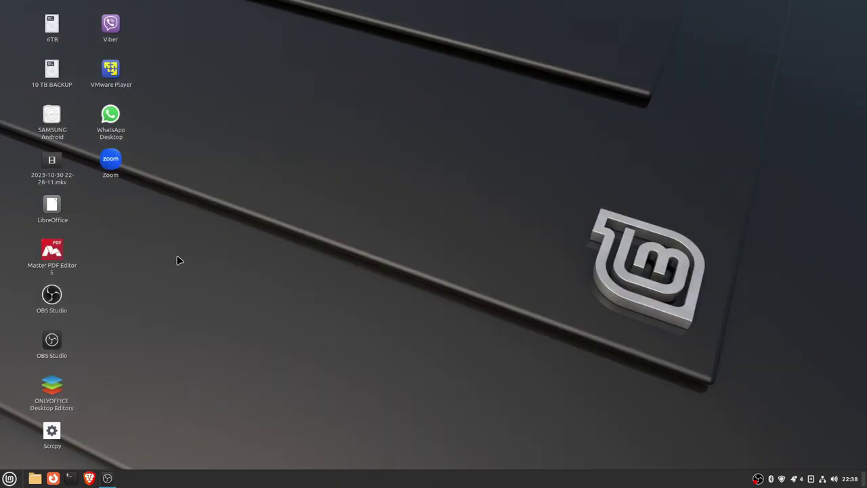
Launch Master PDF Editor and open ".xdp-Niccolo Macchiavelli - The Prince.pdf" from the Documents folder
{"action": "left_click", "coordinate": [57, 252]}
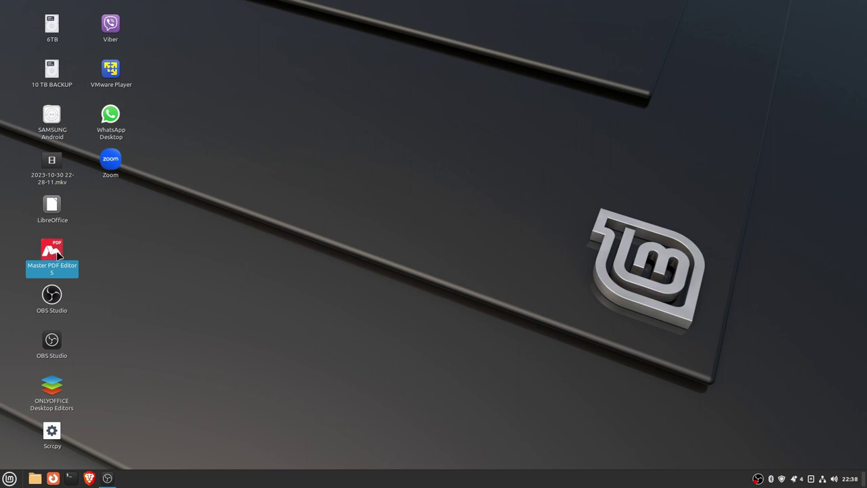
{"action": "double_click", "coordinate": [57, 252]}
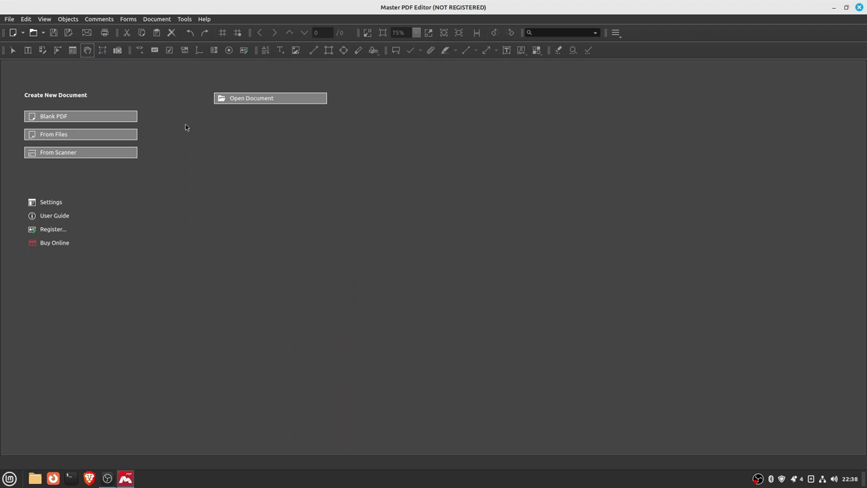
{"action": "left_click", "coordinate": [250, 99]}
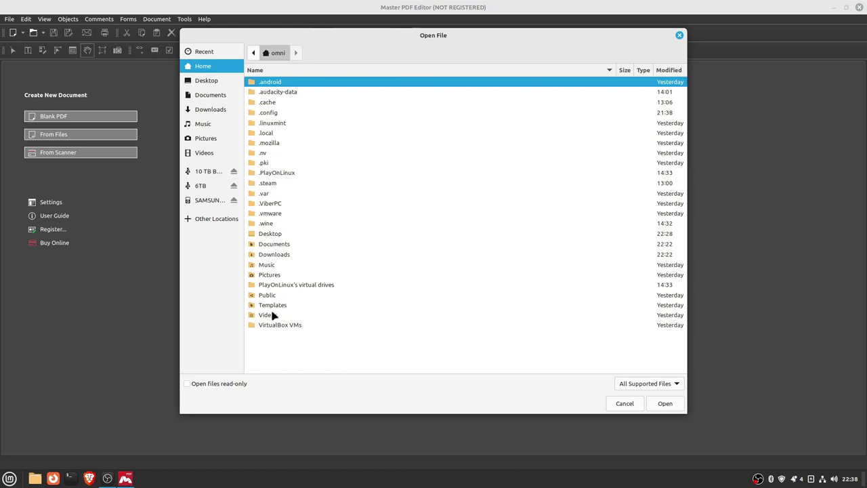
{"action": "double_click", "coordinate": [271, 248]}
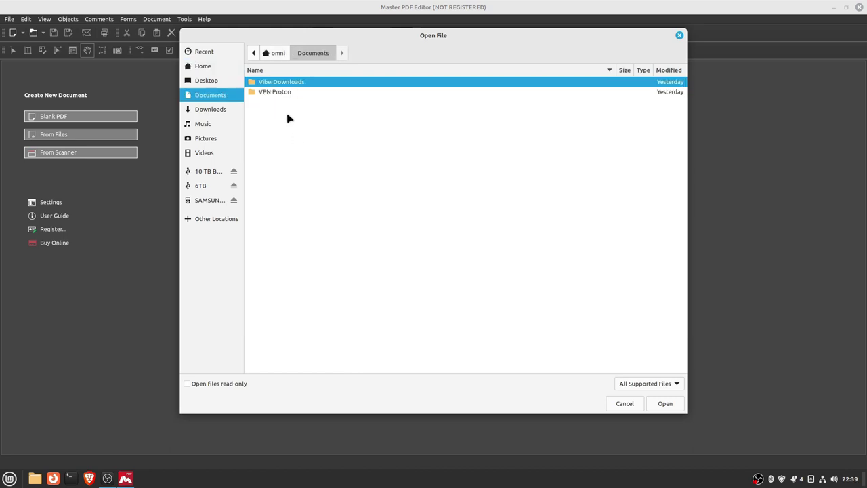
{"action": "left_click", "coordinate": [308, 107]}
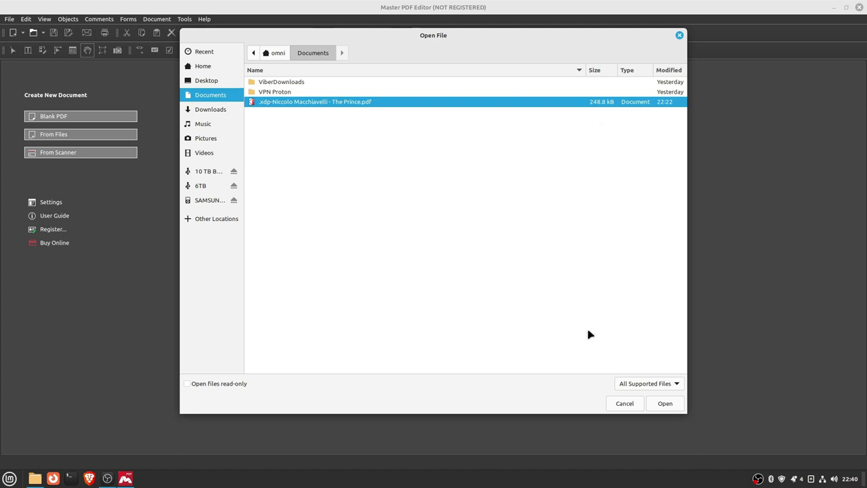
{"action": "left_click", "coordinate": [665, 404]}
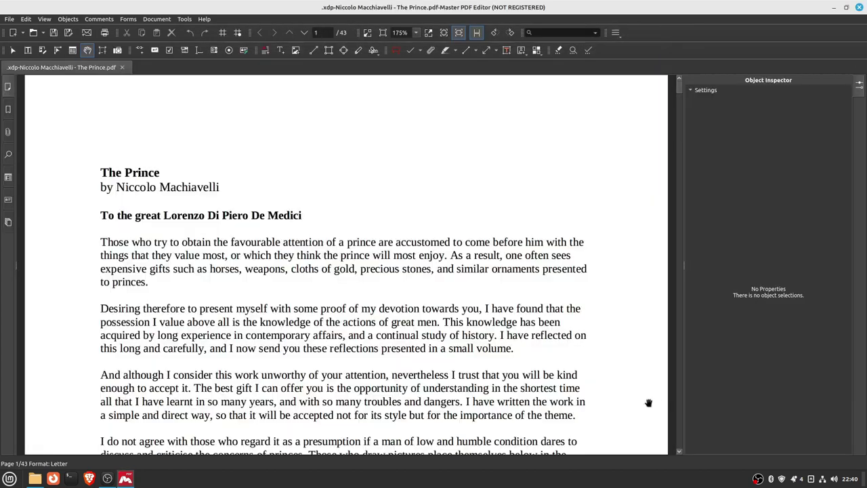
Add the text "OMNITECH" on page 1 beside the dedication line, using the insert text tool
{"action": "scroll", "coordinate": [275, 231], "scroll_direction": "down", "scroll_amount": 10}
{"action": "scroll", "coordinate": [279, 234], "scroll_direction": "up", "scroll_amount": 10}
{"action": "key", "text": "t"}
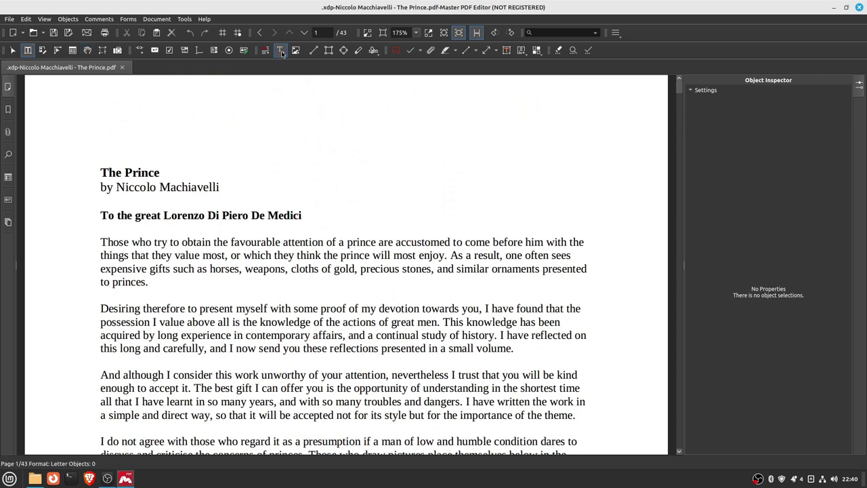
{"action": "left_click", "coordinate": [312, 215]}
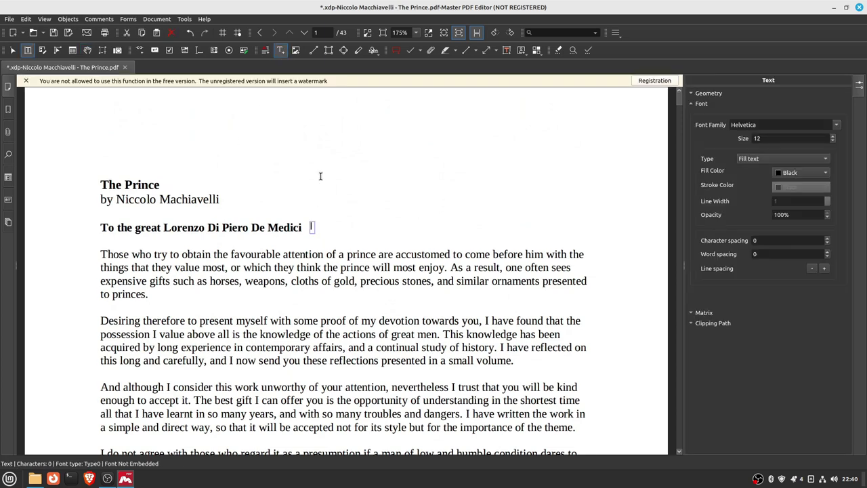
{"action": "type", "text": "OMNITECH"}
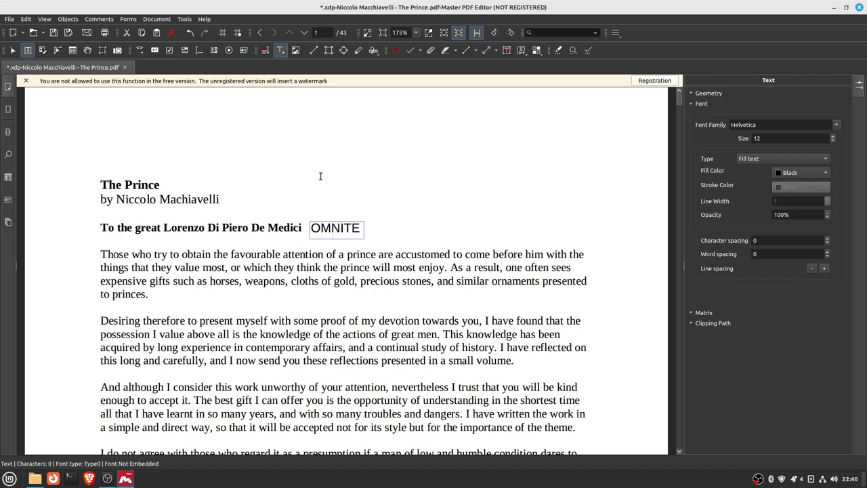
{"action": "left_click", "coordinate": [320, 176]}
Show the text object's geometry properties, dismiss the free-version notice and look further down the PDF
{"action": "left_click", "coordinate": [691, 93]}
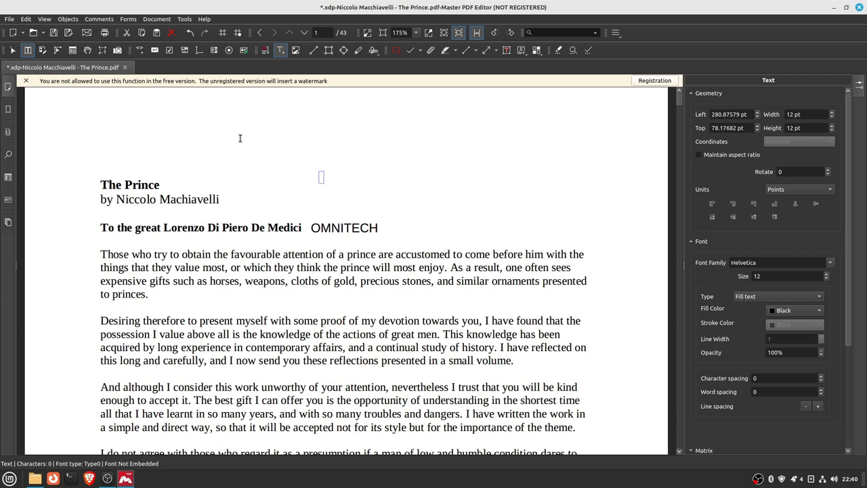
{"action": "left_click", "coordinate": [25, 81]}
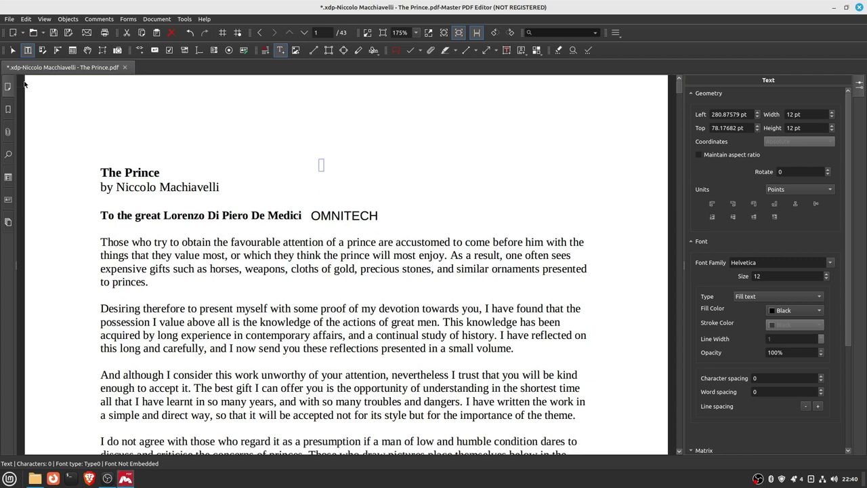
{"action": "scroll", "coordinate": [403, 252], "scroll_direction": "down", "scroll_amount": 10}
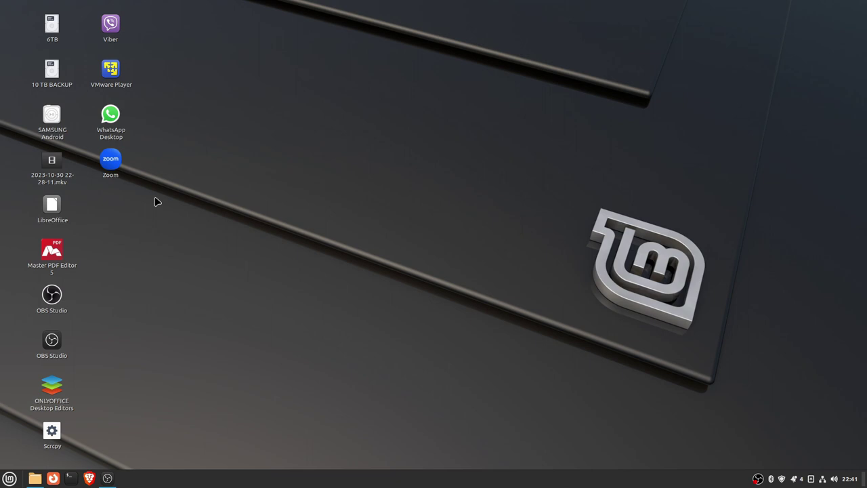
Launch Zoom from the desktop, view its sign-in form and close the window without signing in
{"action": "left_click", "coordinate": [108, 158]}
{"action": "double_click", "coordinate": [109, 158]}
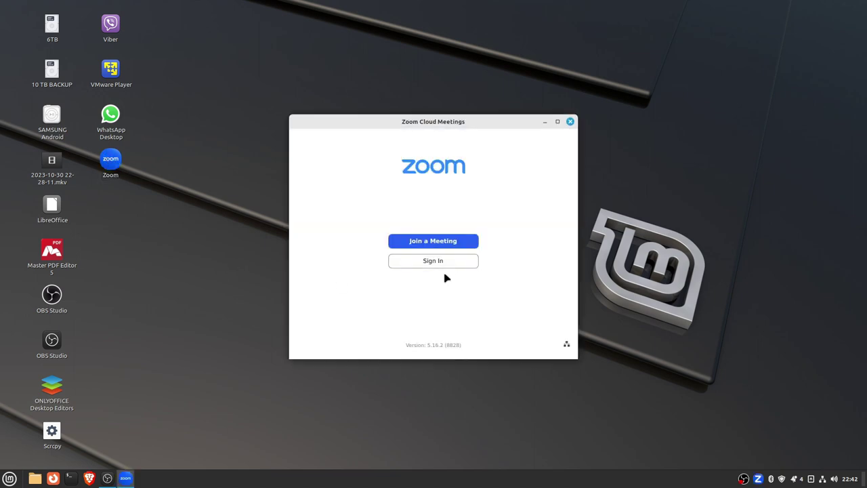
{"action": "left_click", "coordinate": [412, 261]}
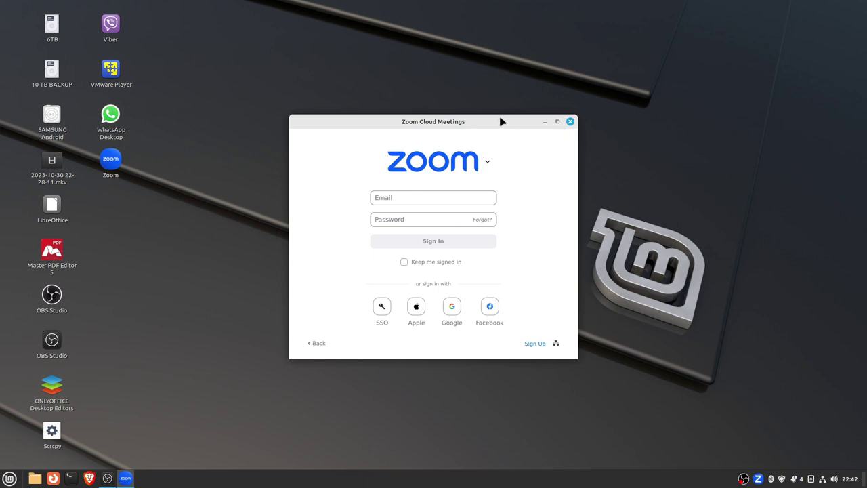
{"action": "left_click_drag", "start_coordinate": [500, 122], "coordinate": [492, 83]}
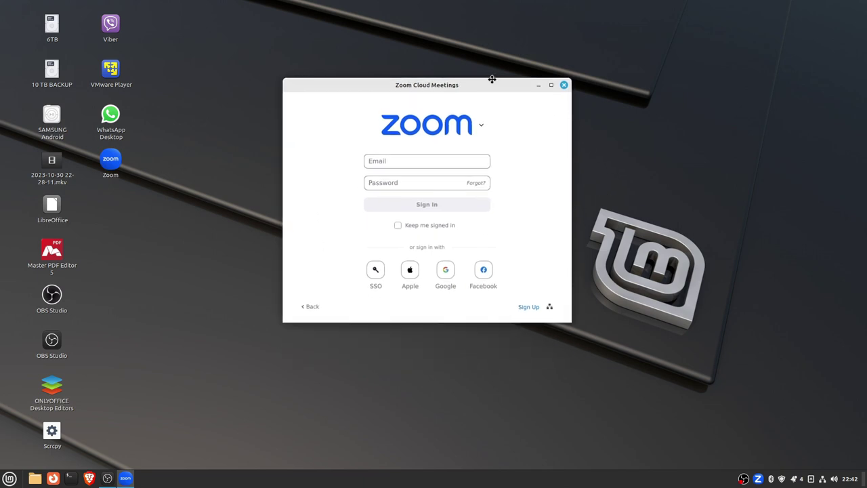
{"action": "left_click", "coordinate": [565, 83]}
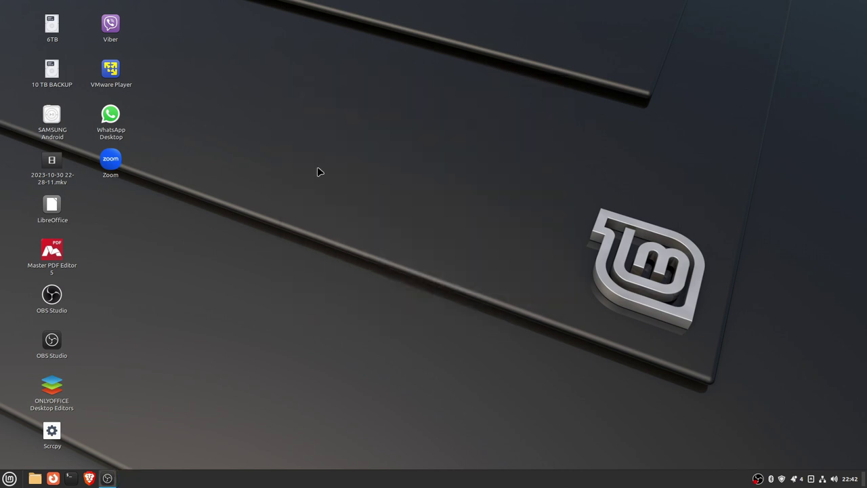